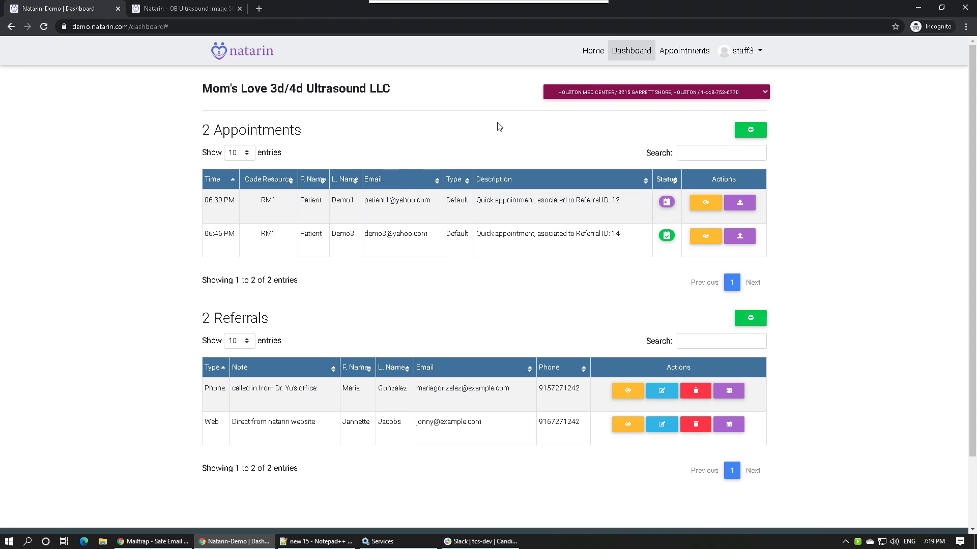
Keep Houston Med Center as the facility and enter the new patient's name, e-mail and phone.
left_click(600, 99)
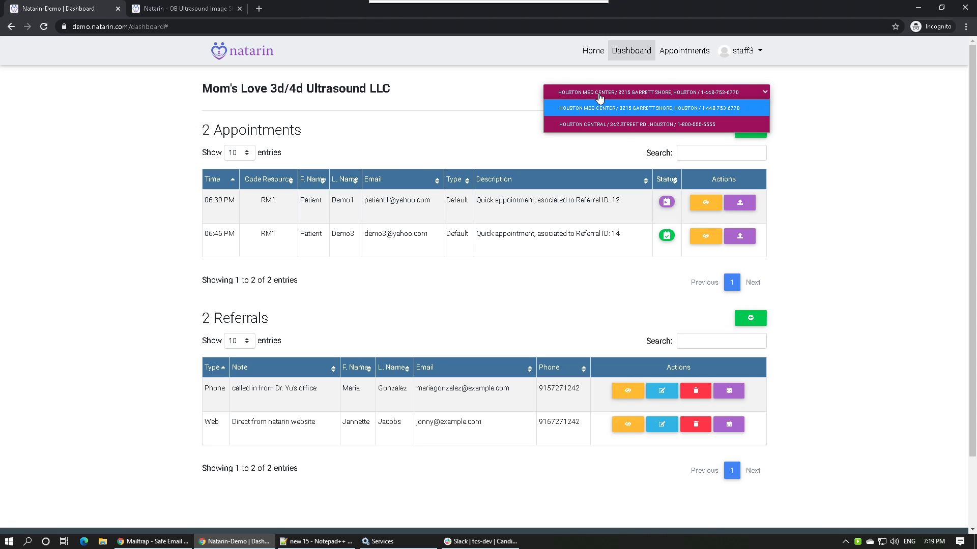
left_click(580, 112)
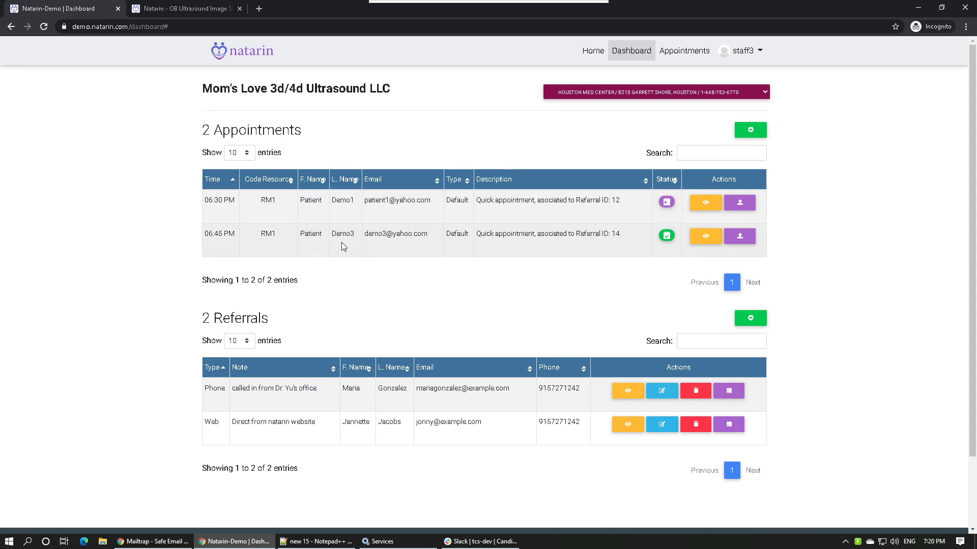
left_click(747, 131)
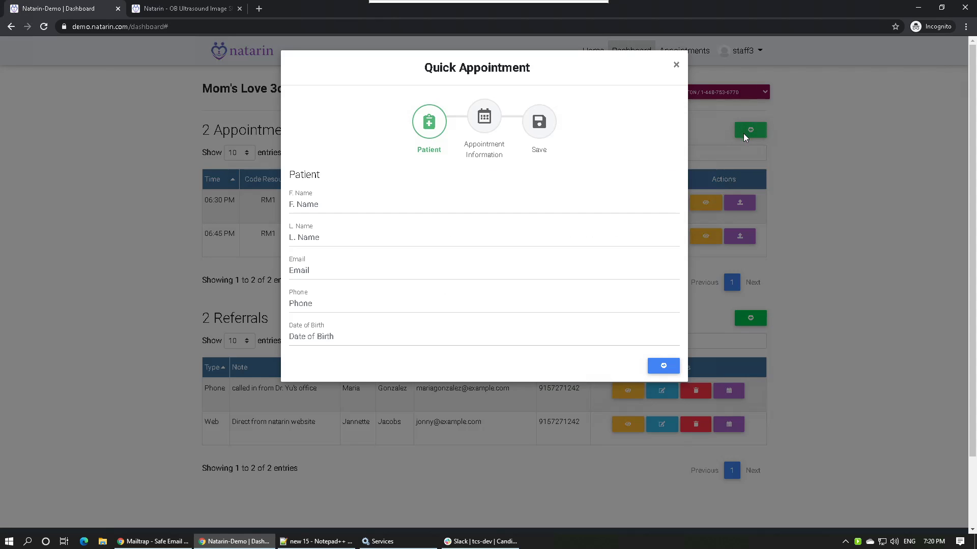
left_click(340, 204)
type("P")
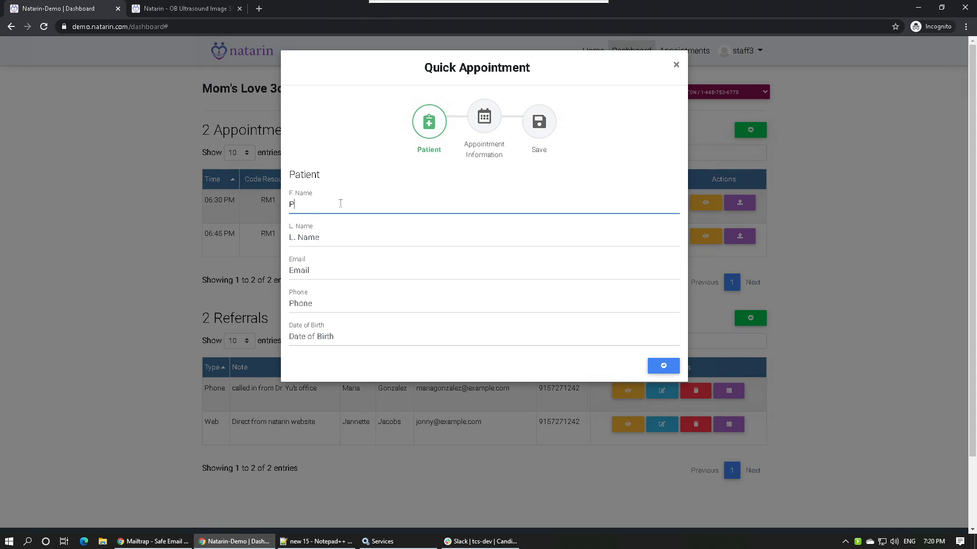
type("atient")
key("Tab")
type("De")
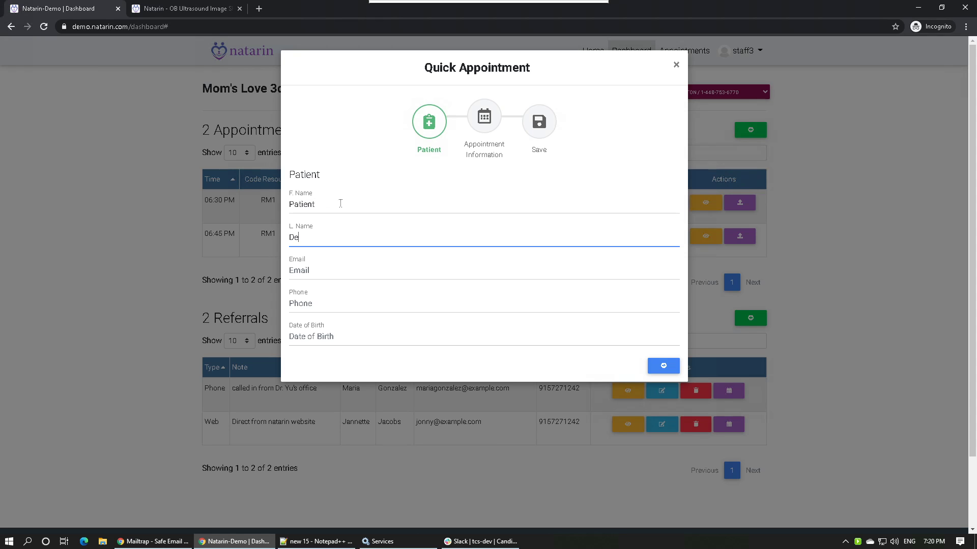
type("mo10")
key("Tab")
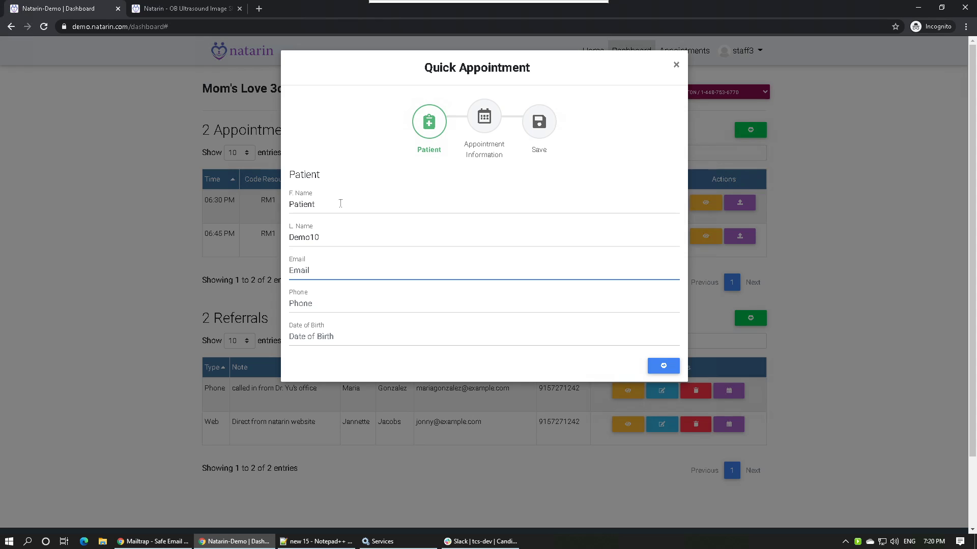
key("Tab")
type("5")
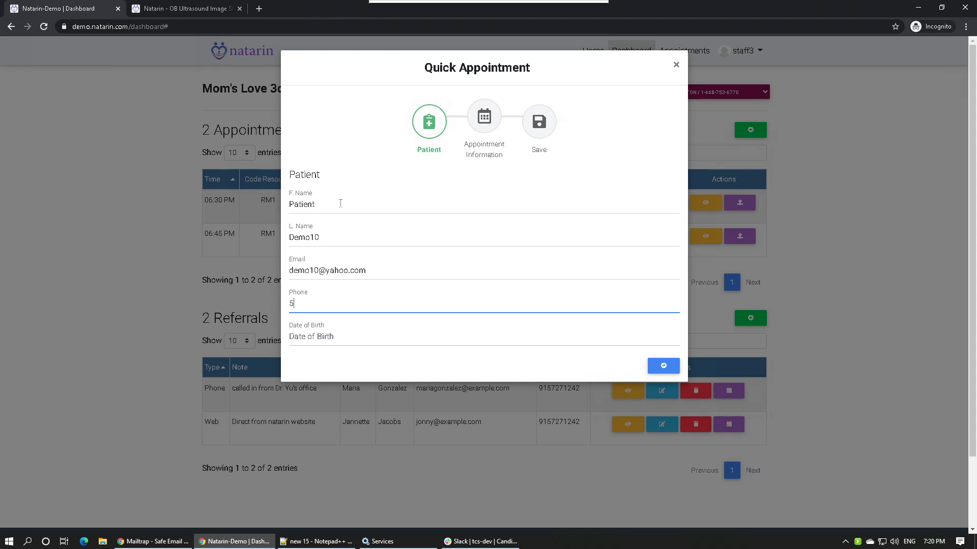
type("55-555-5555")
Set the patient's date of birth to 10/09/1986 and continue to appointment details.
left_click(314, 340)
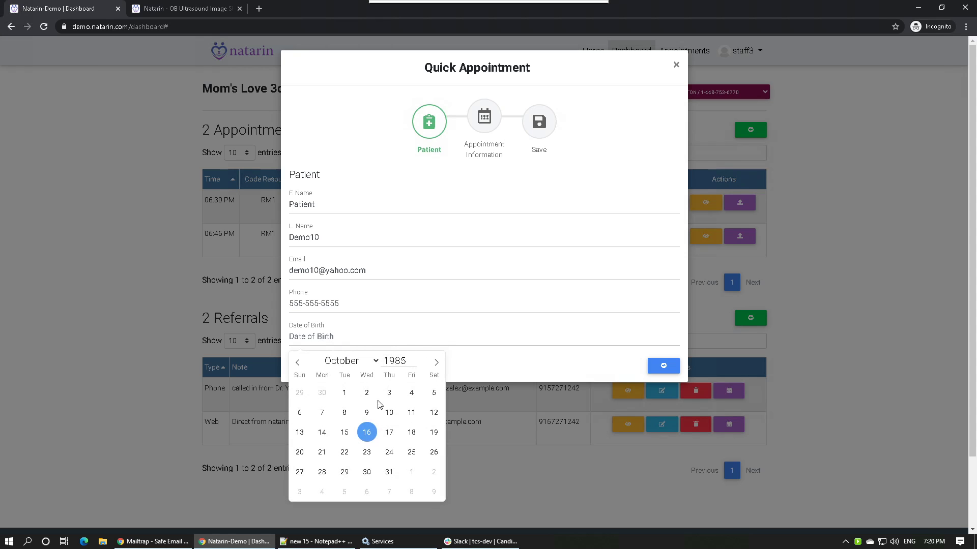
double_click(396, 362)
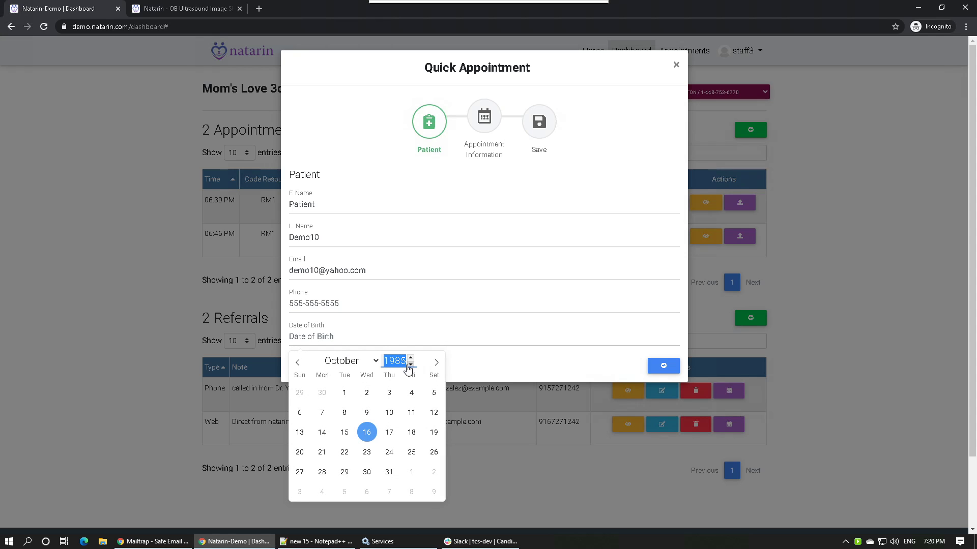
type("196")
type("86")
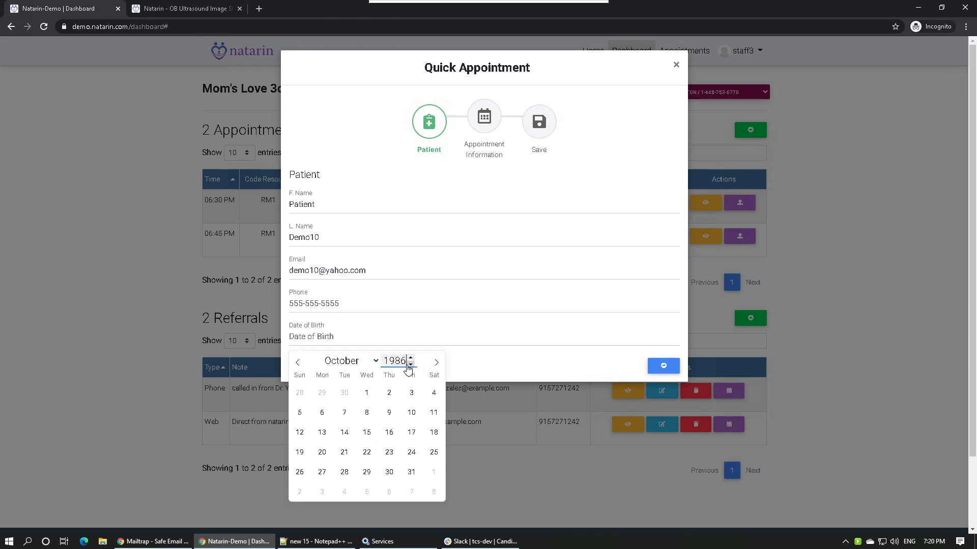
left_click(390, 412)
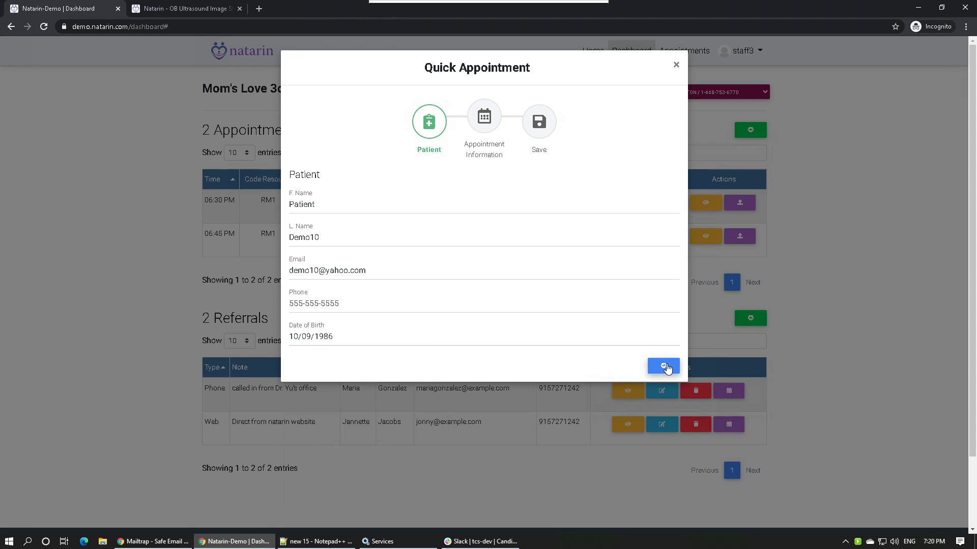
left_click(662, 367)
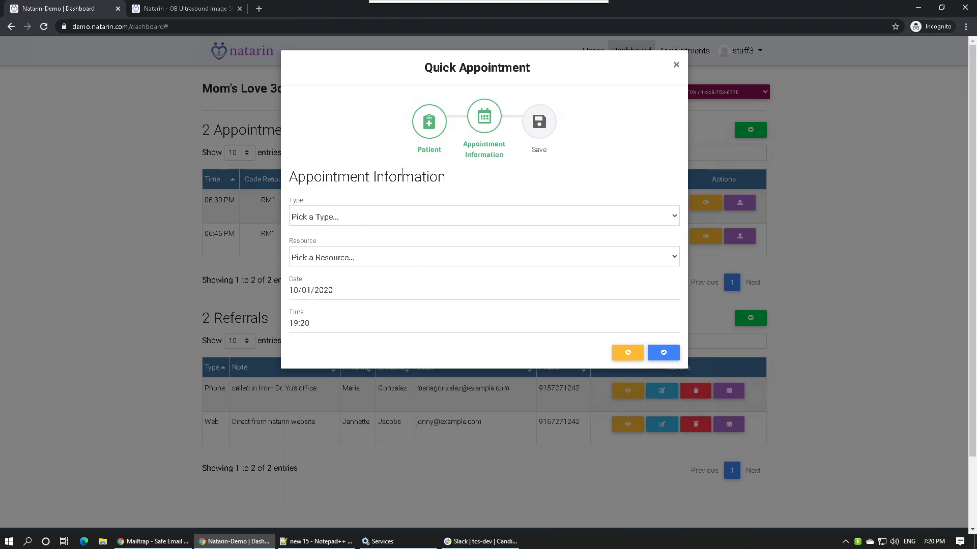
Set the appointment type to Default and the resource to RM1.
left_click(313, 218)
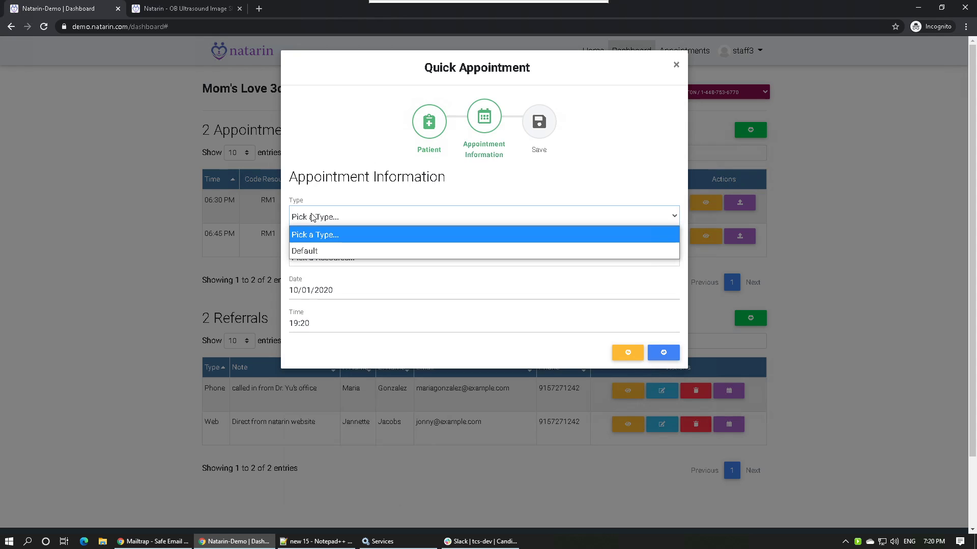
left_click(311, 252)
left_click(312, 259)
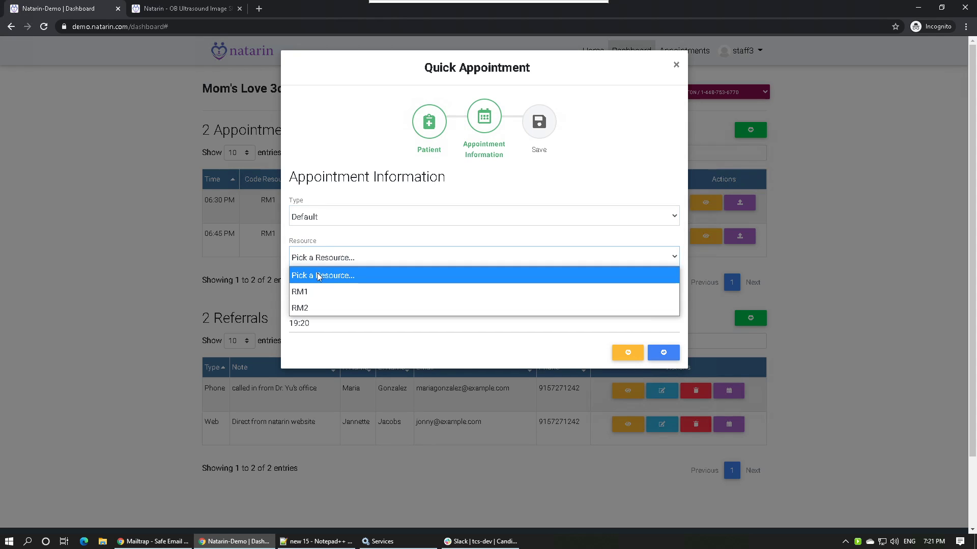
left_click(314, 290)
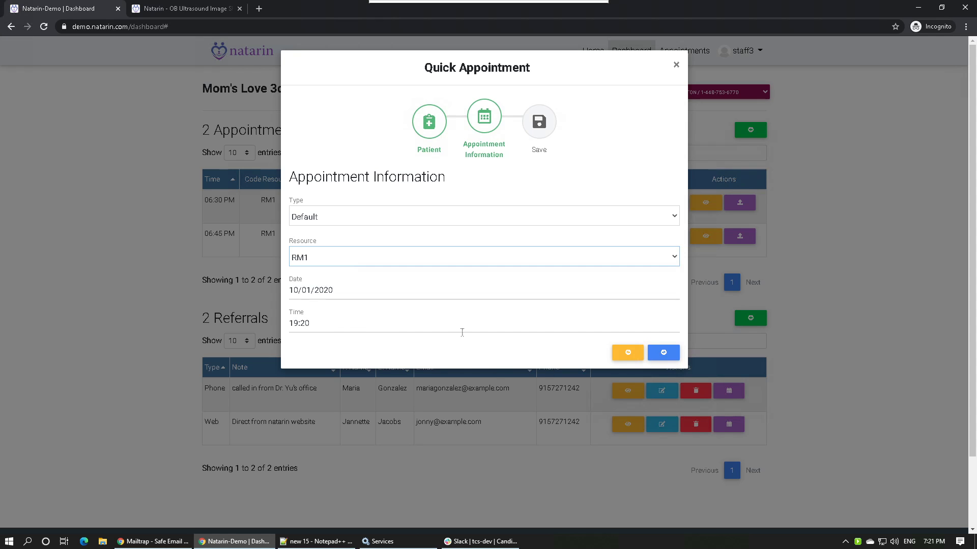
Review the summary, save the 07:20 PM appointment, and switch to the local browser.
left_click(663, 353)
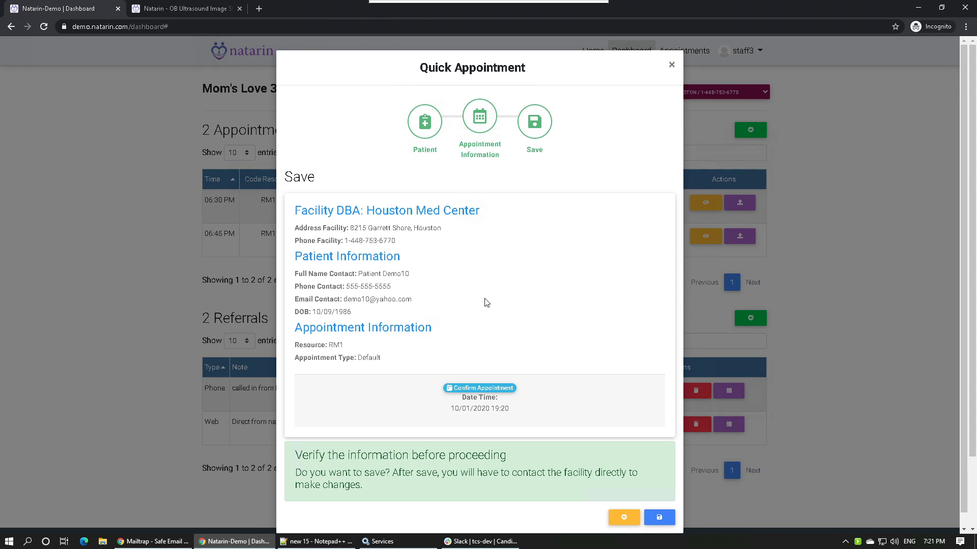
scroll(488, 304, "down", 1)
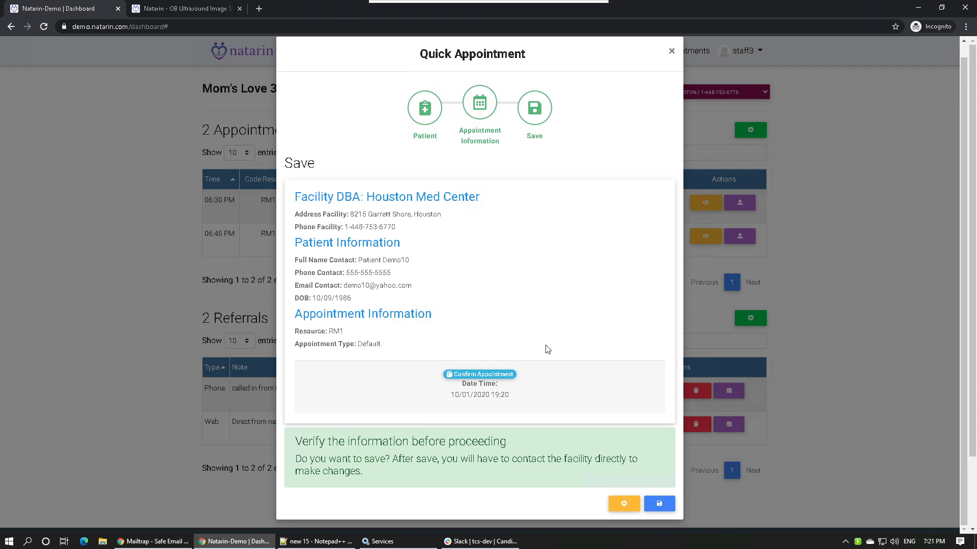
left_click(658, 507)
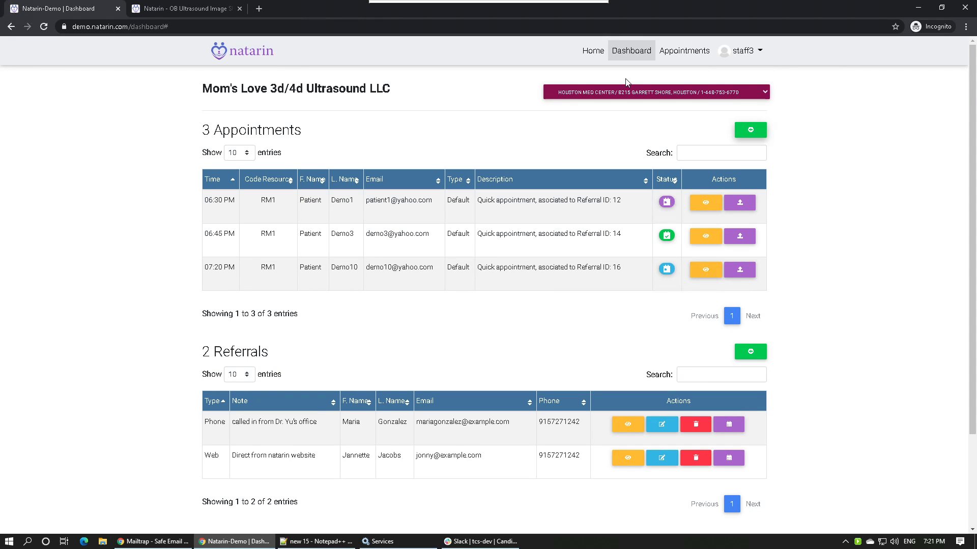
left_click(583, 10)
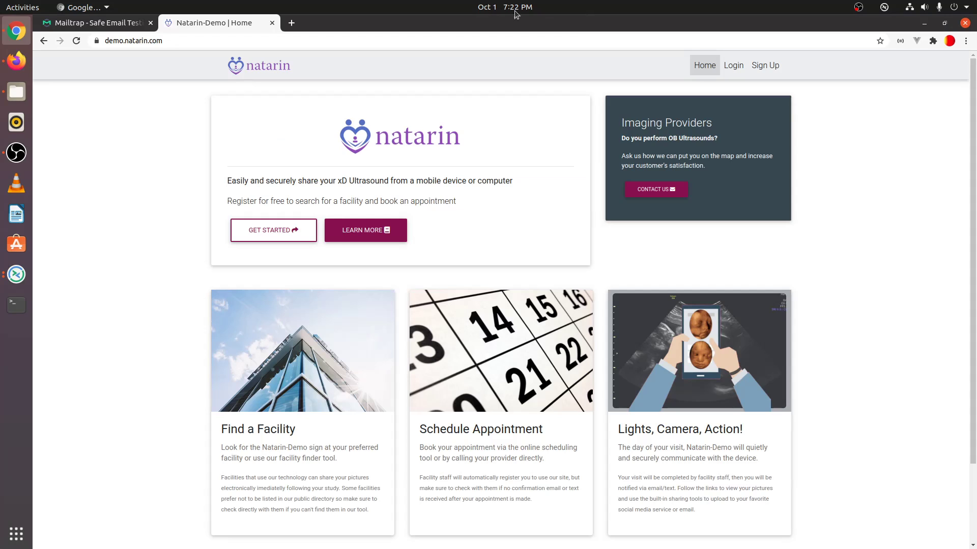
Open the patient's Password Reset email in Mailtrap, follow its reset link, and select the recipient address.
left_click(126, 23)
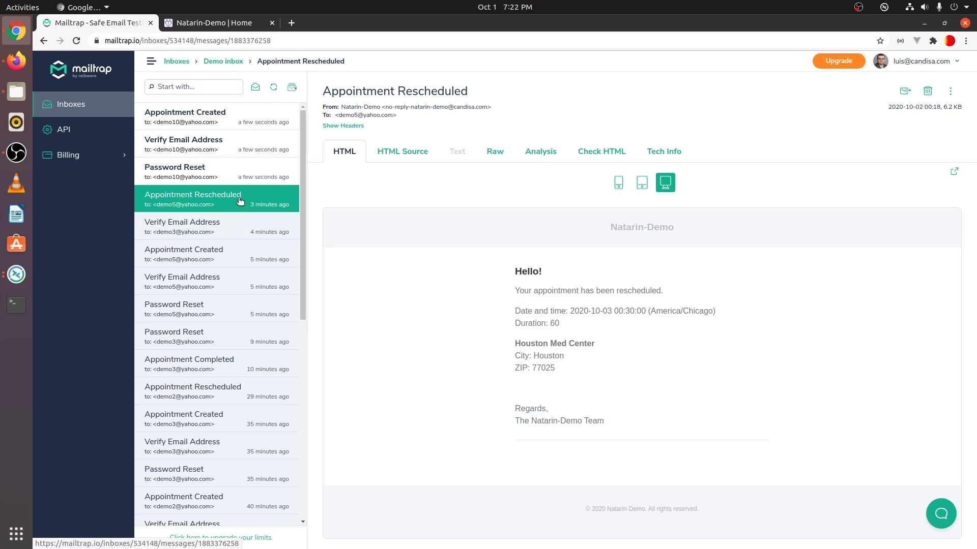
left_click(234, 178)
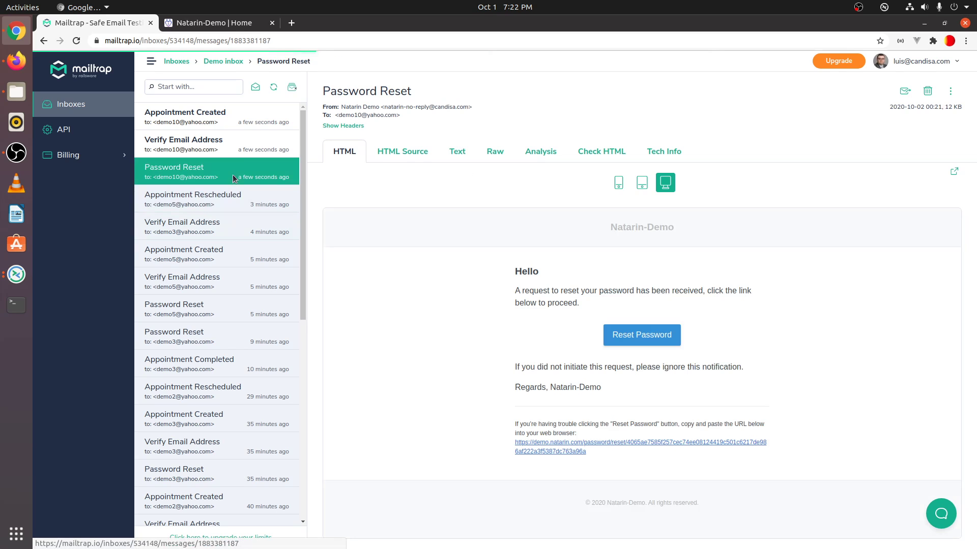
left_click(221, 113)
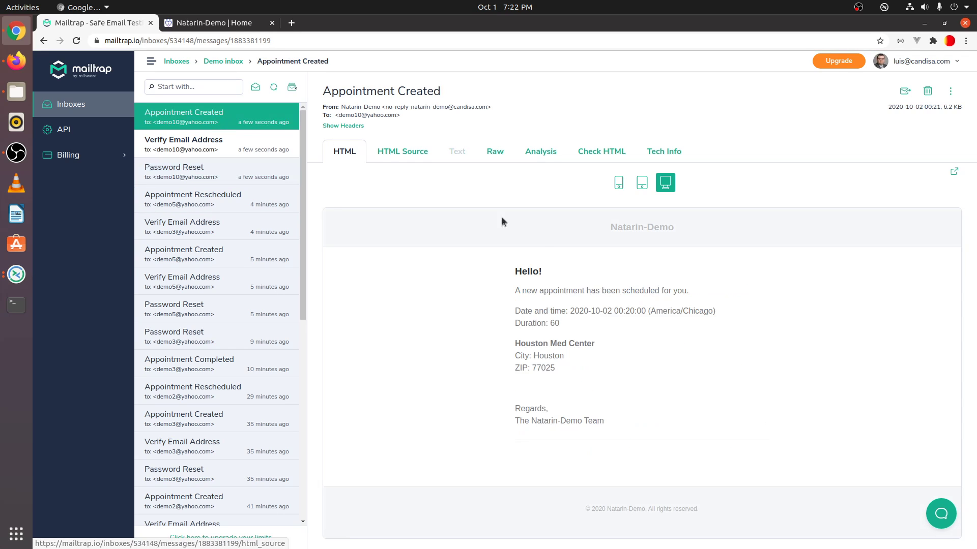
left_click(230, 170)
left_click(653, 339)
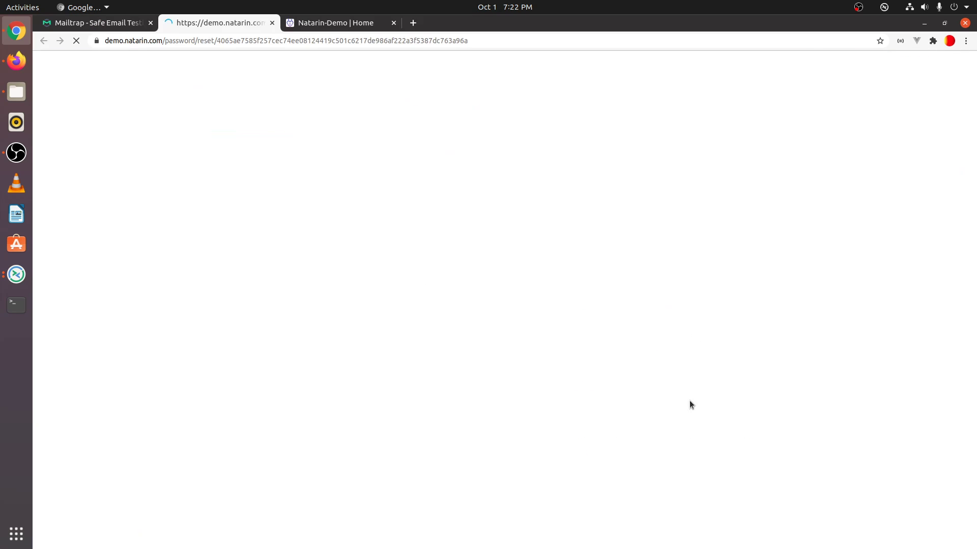
left_click(97, 26)
left_click_drag(338, 115, 398, 116)
key("ctrl+c")
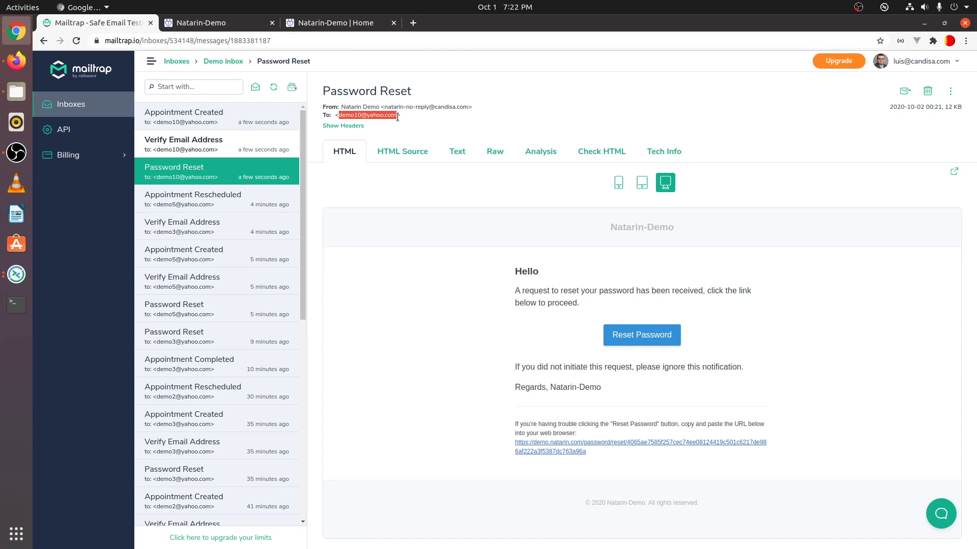
Paste the patient's e-mail address into the reset password form.
left_click(338, 26)
left_click(234, 26)
left_click(482, 131)
key("ctrl+v")
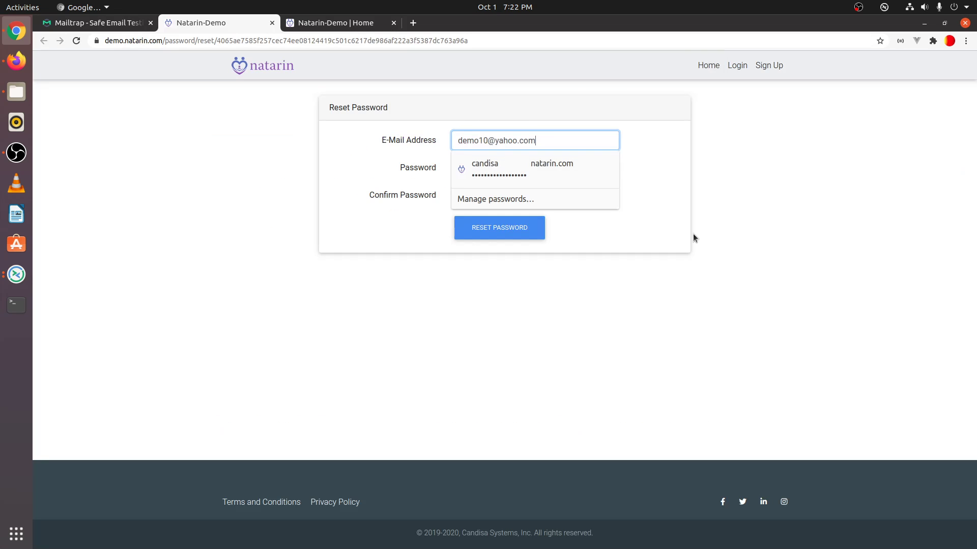
left_click(506, 168)
Enter and confirm the new account password, then submit the reset.
left_click(693, 184)
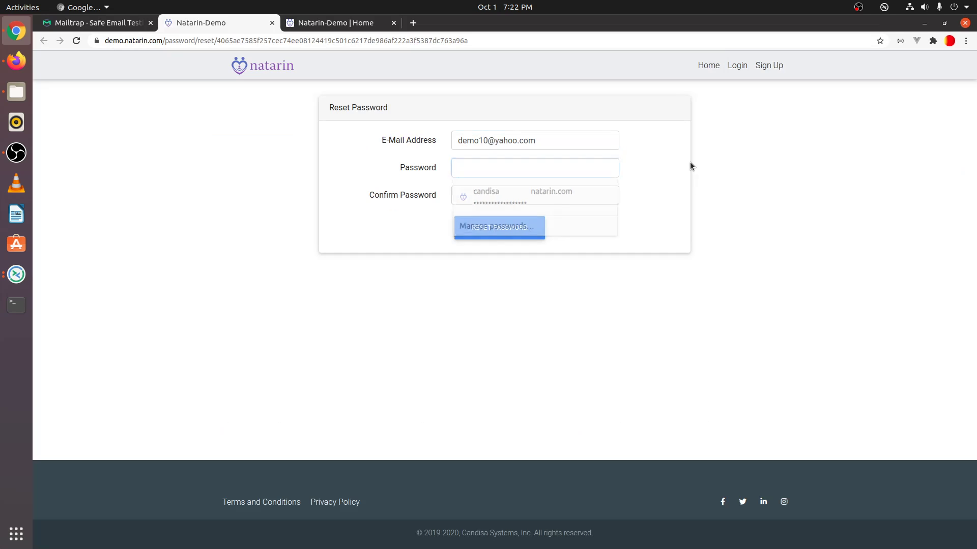
left_click(490, 169)
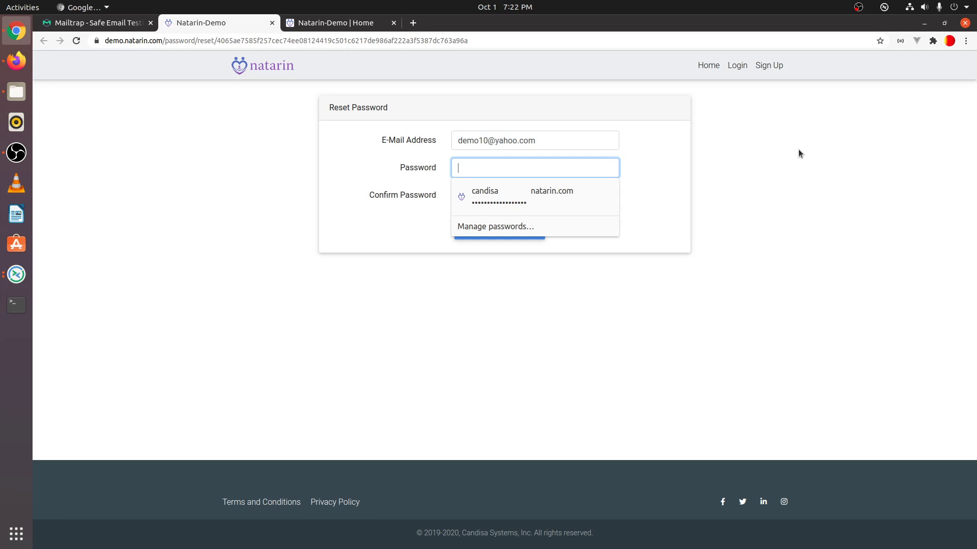
type("1234567890")
key("shift+Tab")
key("Tab")
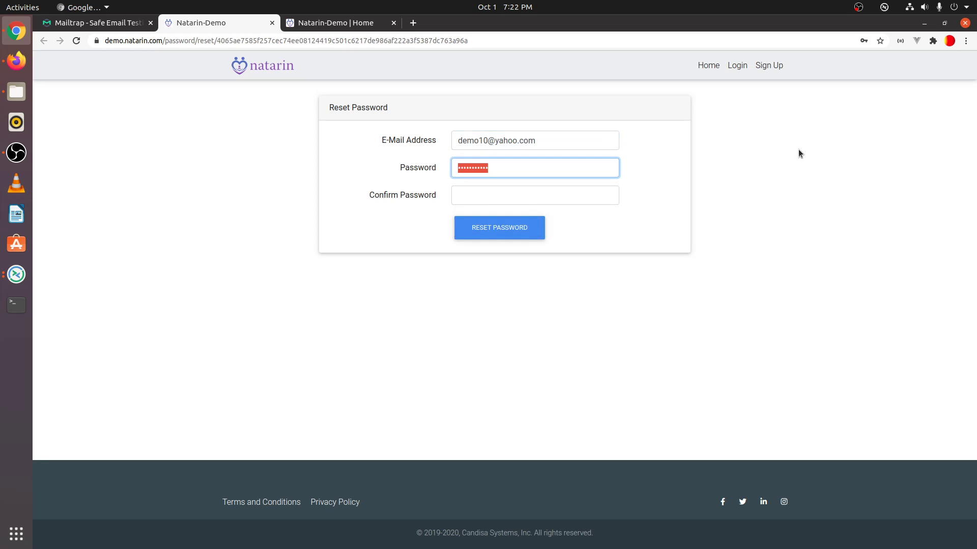
type("1234567890")
key("Tab")
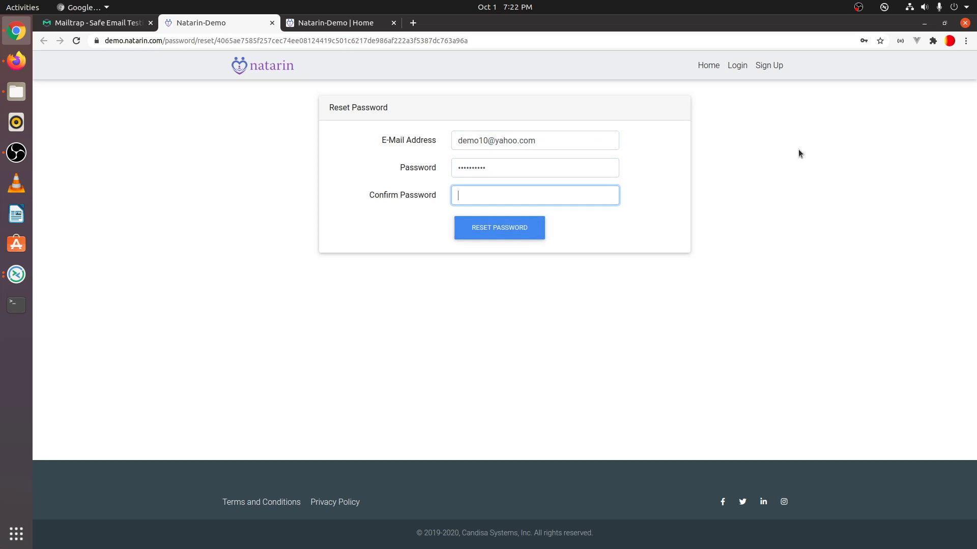
type("1234567890")
key("Return")
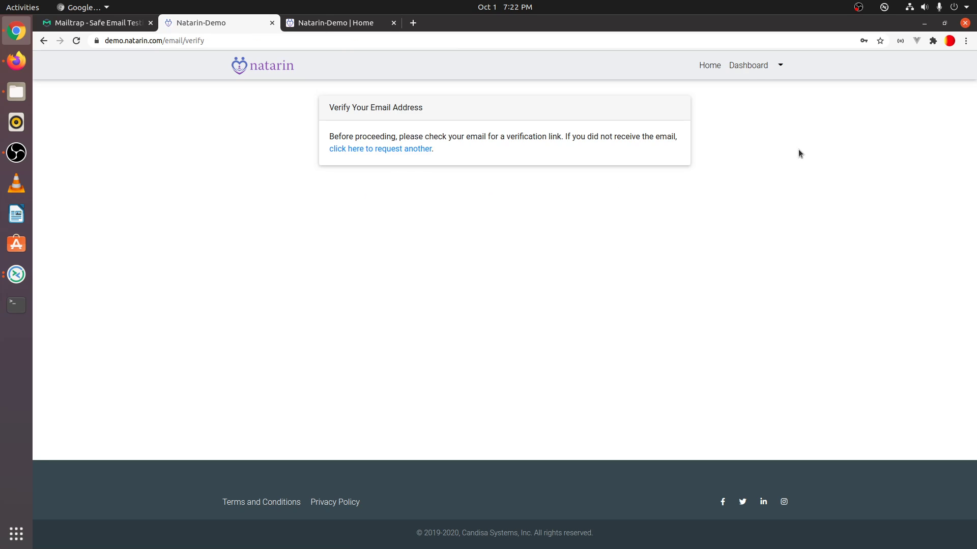
left_click(97, 22)
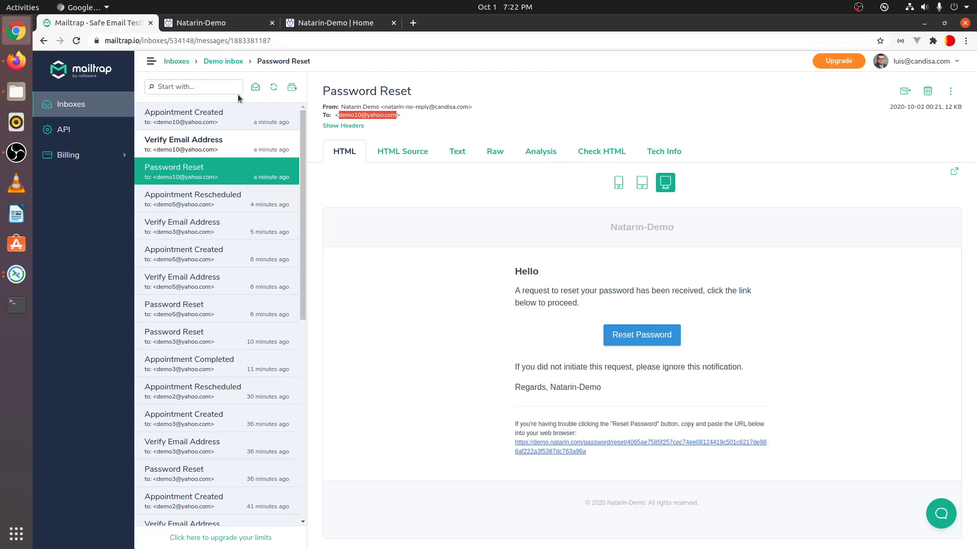
Open the Verify Email Address message and confirm the patient's address from it.
left_click(182, 142)
left_click(640, 321)
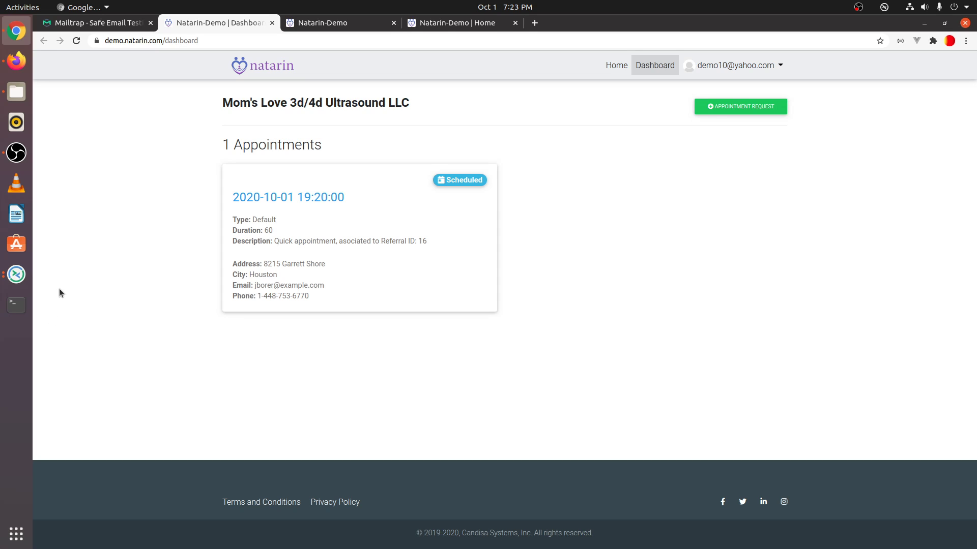
Switch to the remote Windows desktop showing the staff Natarin dashboard.
left_click(20, 278)
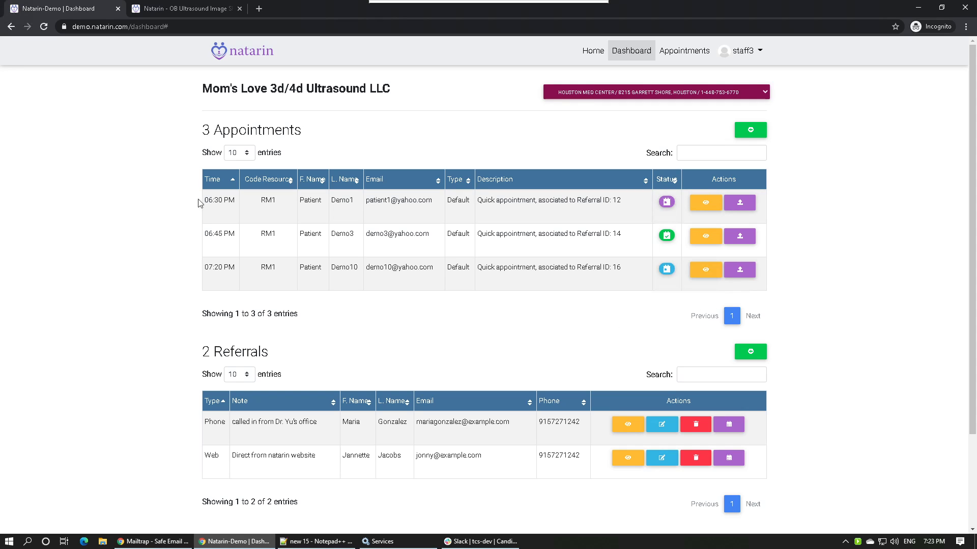
Open the image upload page for the 07:20 PM appointment, Referral ID 16.
left_click(740, 269)
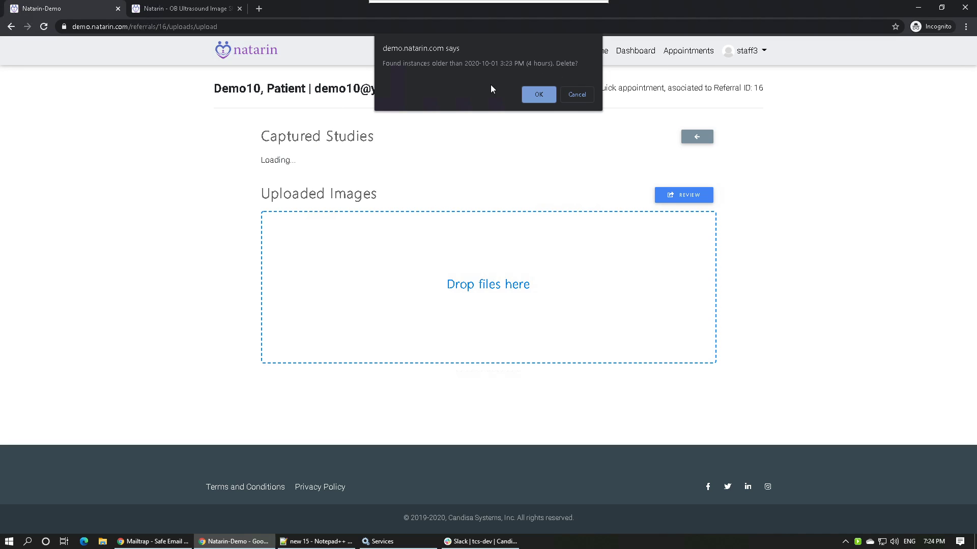
Decline deleting older instances and load the ANON^FOUR^Y study.
left_click(577, 94)
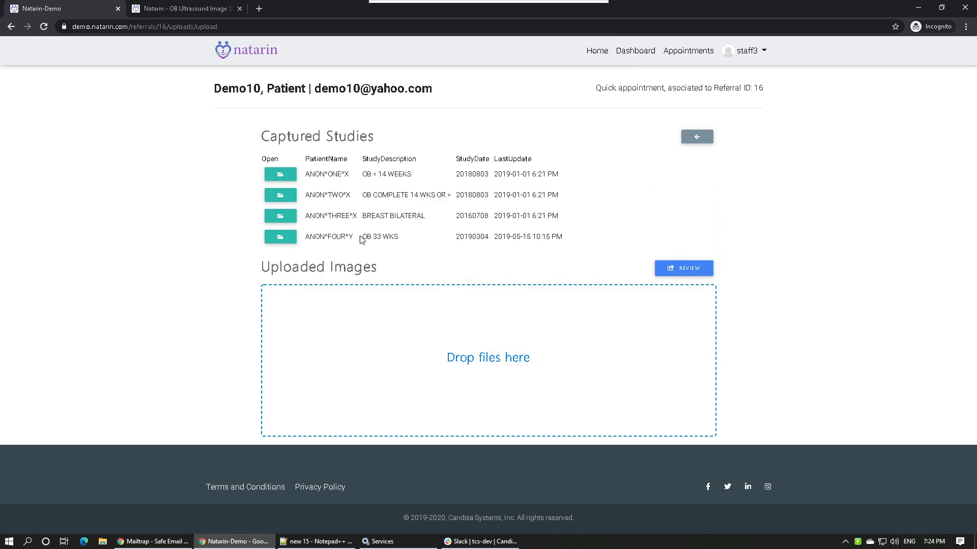
left_click(280, 236)
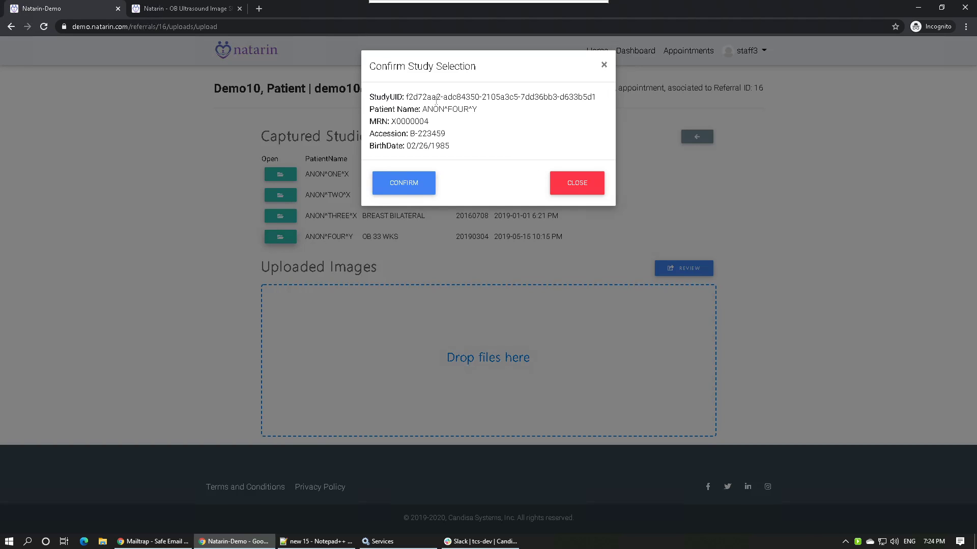
left_click(404, 184)
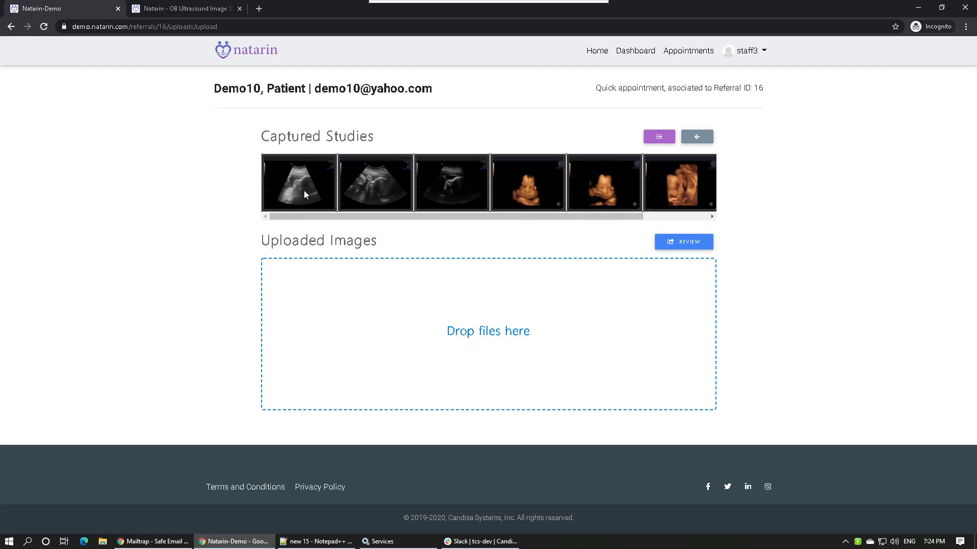
Upload two grayscale scans and two 3D face renders to the referral.
left_click_drag(300, 181, 335, 321)
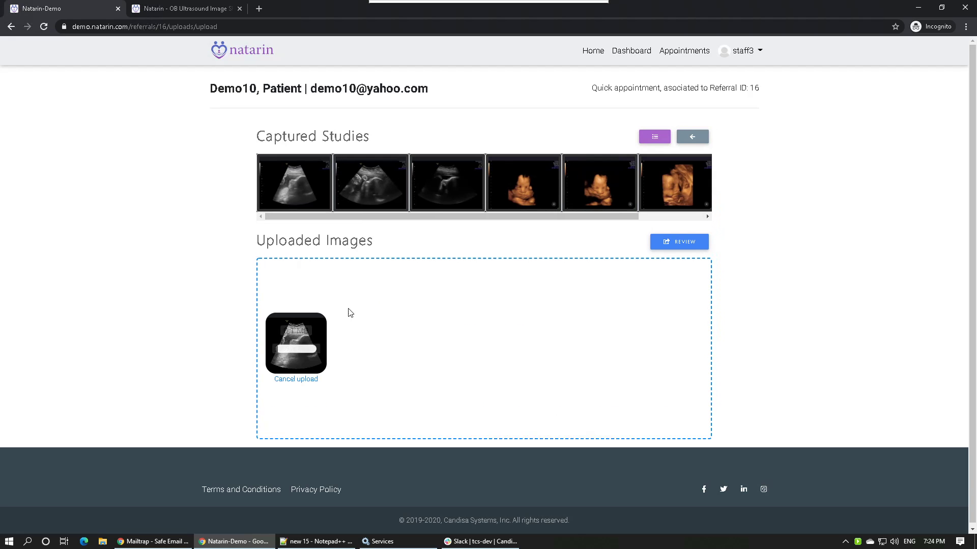
left_click_drag(367, 180, 373, 305)
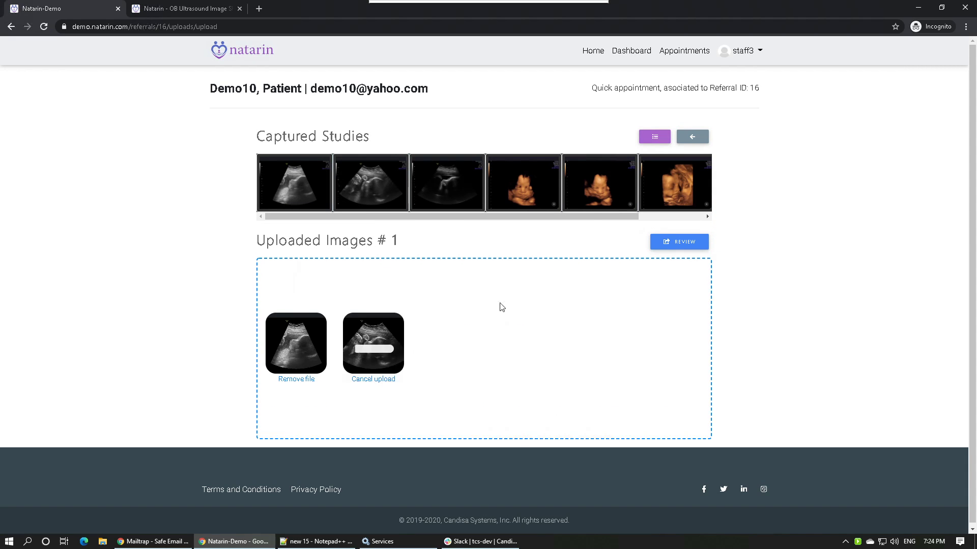
left_click_drag(541, 203, 501, 337)
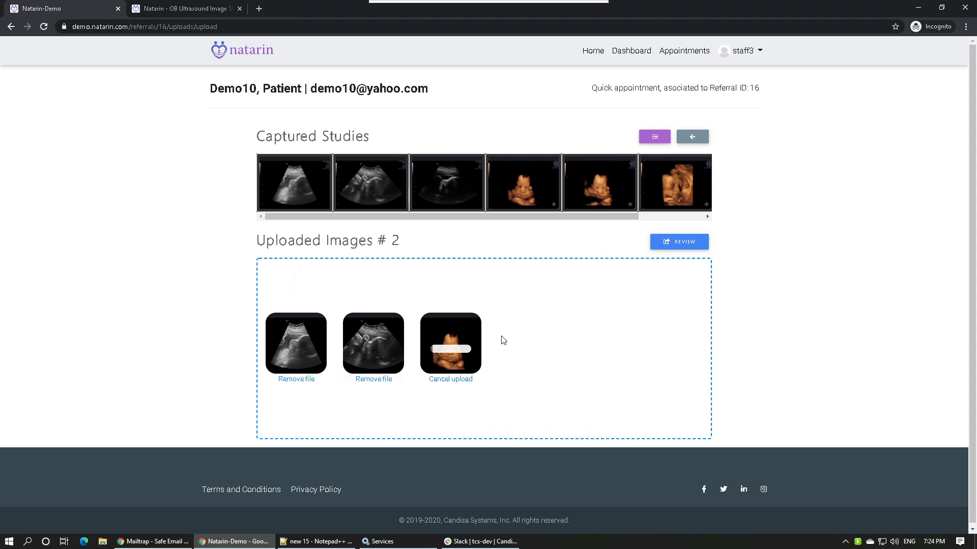
left_click_drag(614, 184, 576, 355)
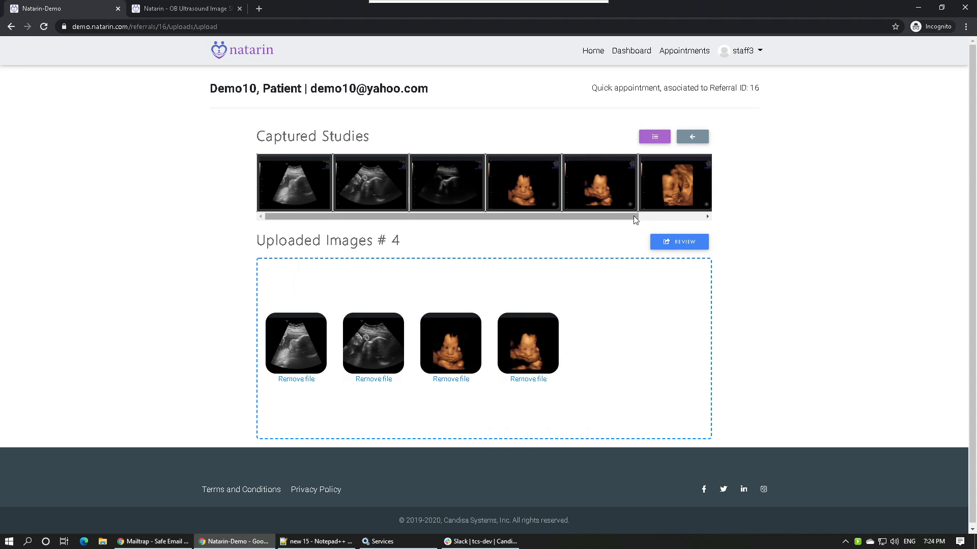
left_click(702, 218)
left_click(702, 218)
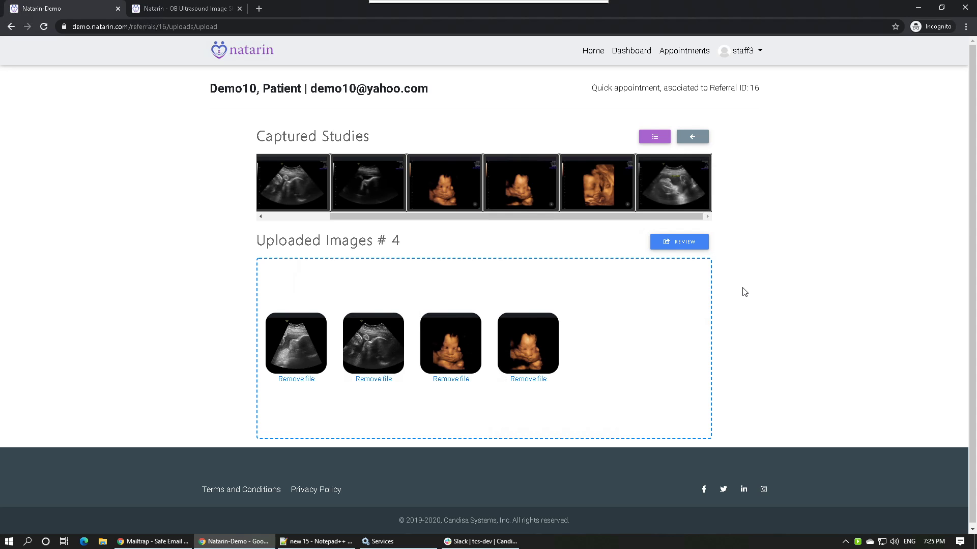
Load the ANON^THREE^X study and upload its third image as an animated GIF.
left_click(655, 137)
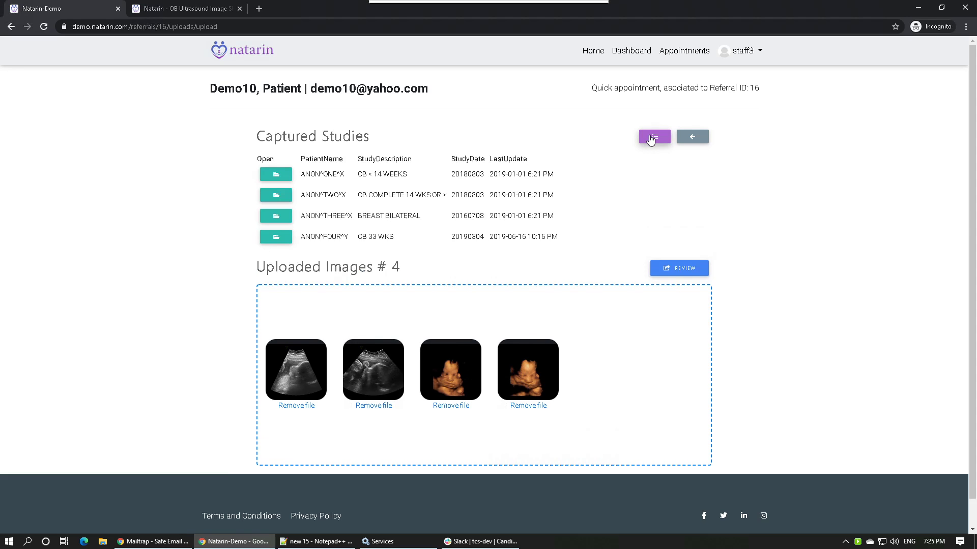
left_click(275, 215)
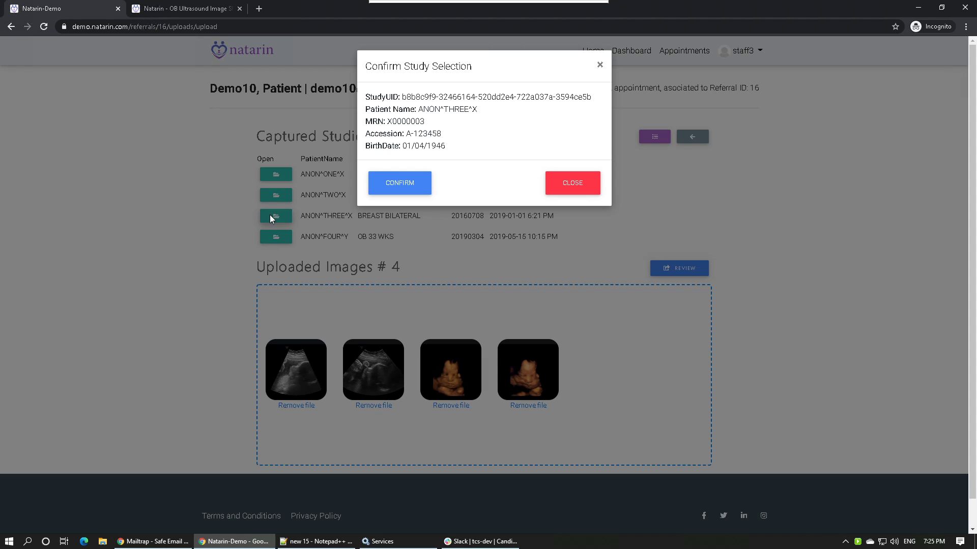
left_click(407, 198)
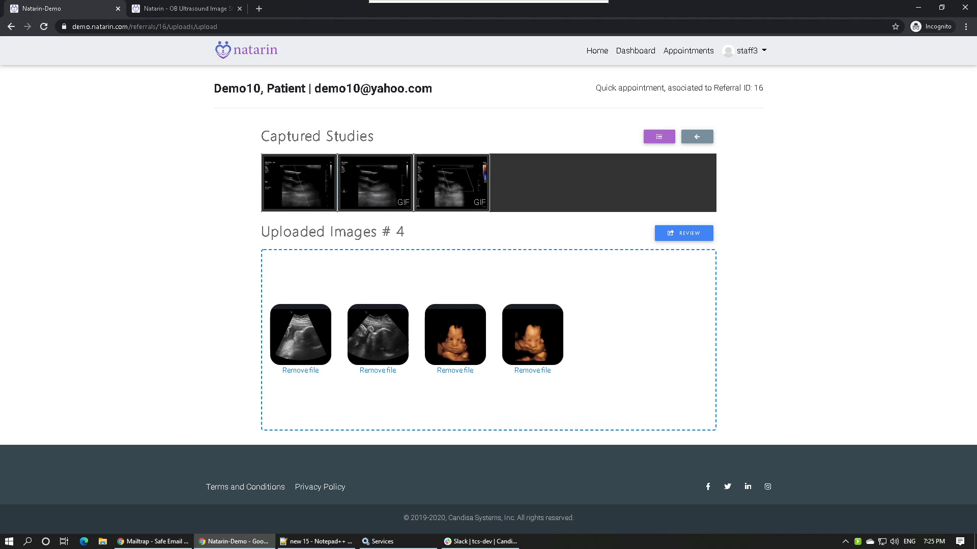
left_click(460, 177)
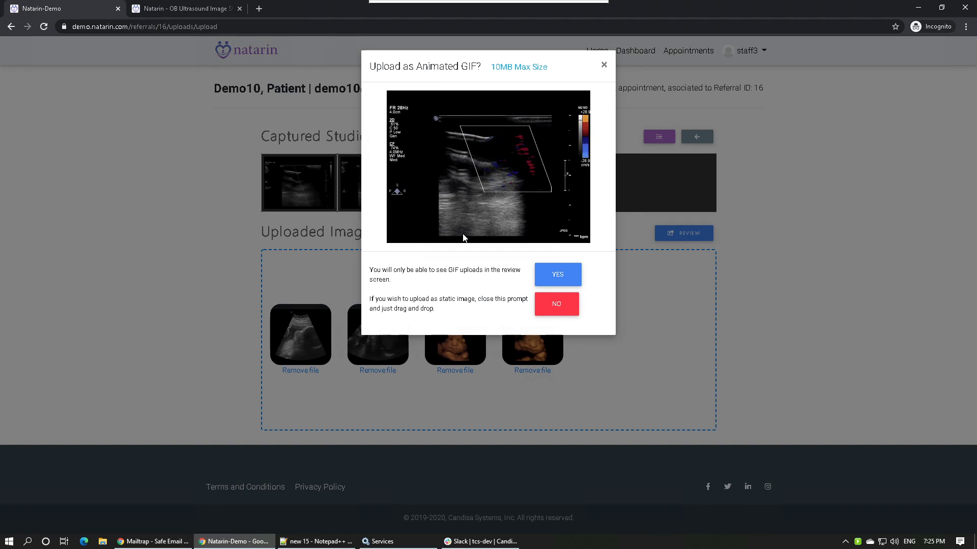
left_click(557, 274)
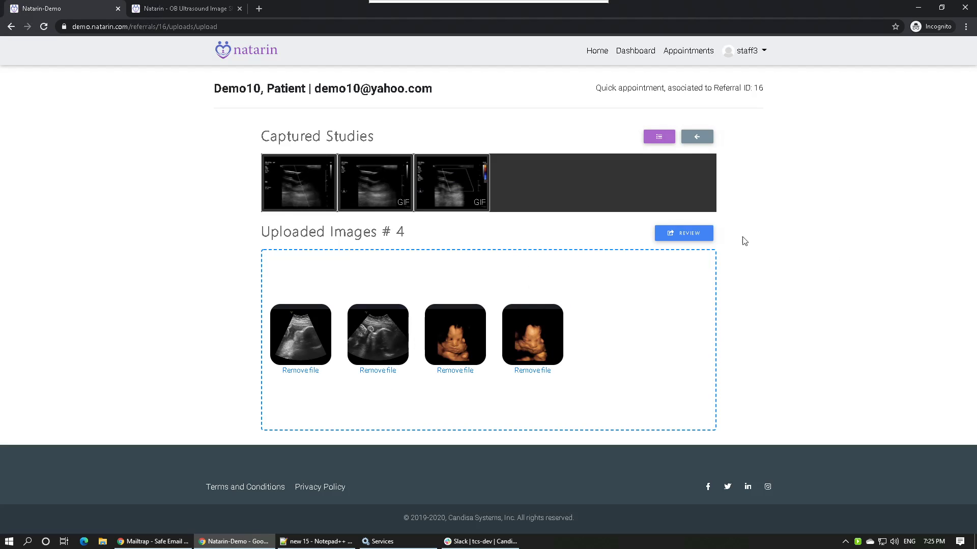
Open the Review of referral 16's uploads and scroll through the five listed files.
left_click(683, 235)
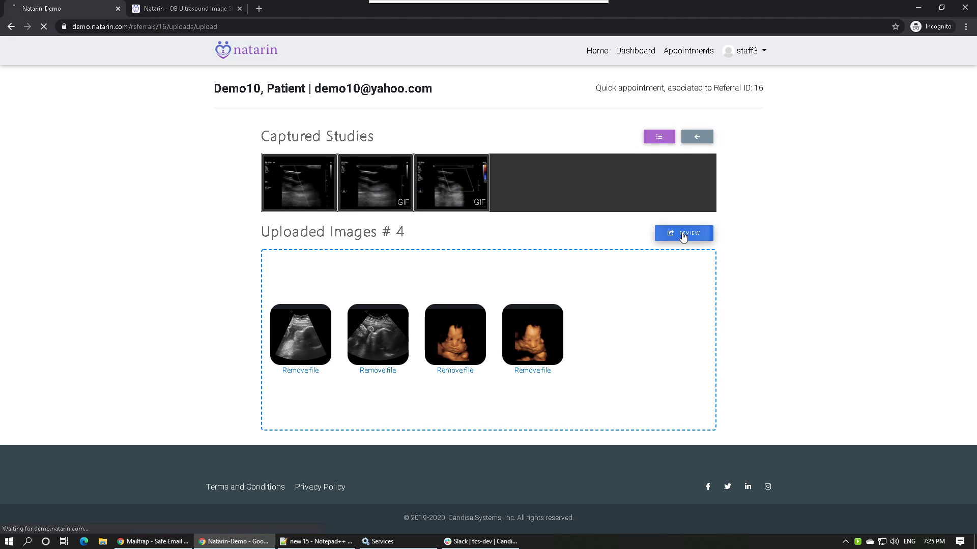
scroll(222, 262, "down", 3)
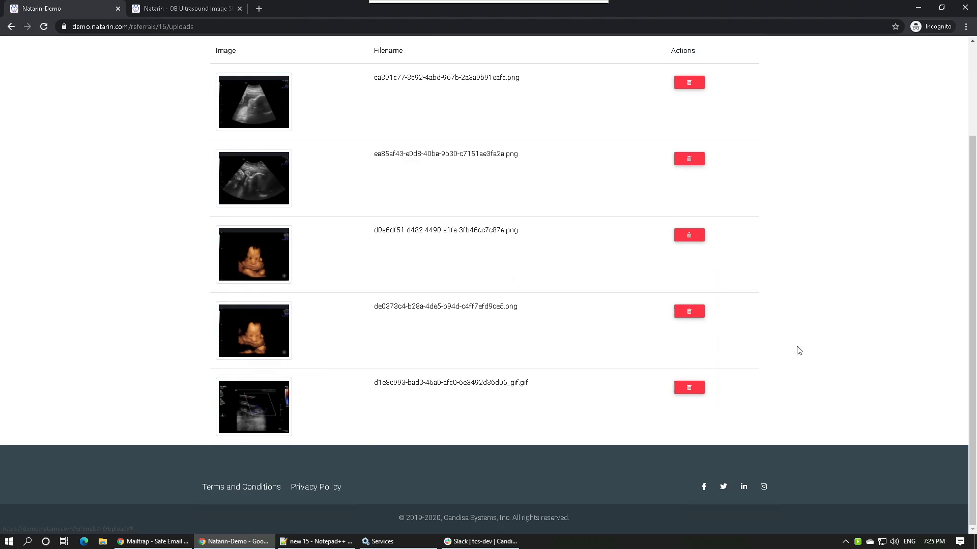
scroll(778, 333, "up", 1)
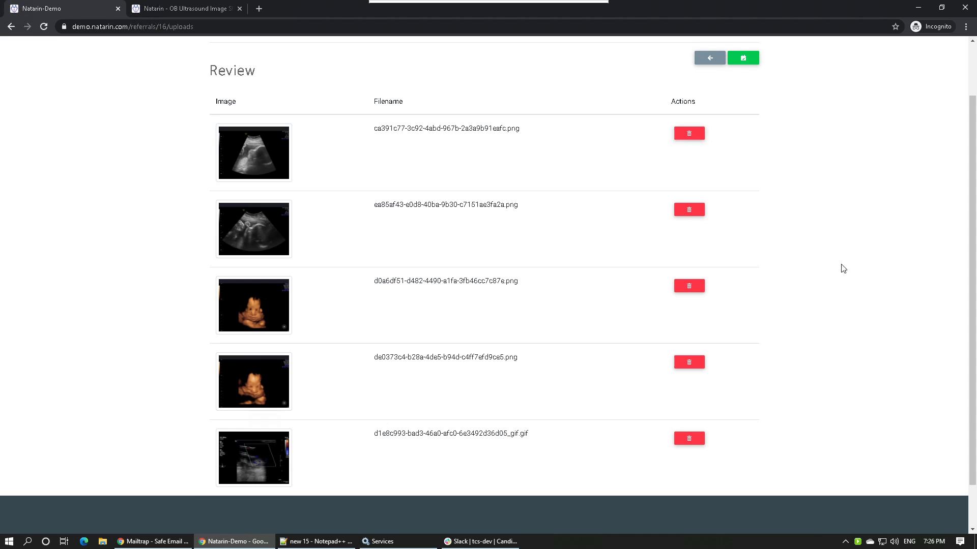
scroll(839, 262, "up", 2)
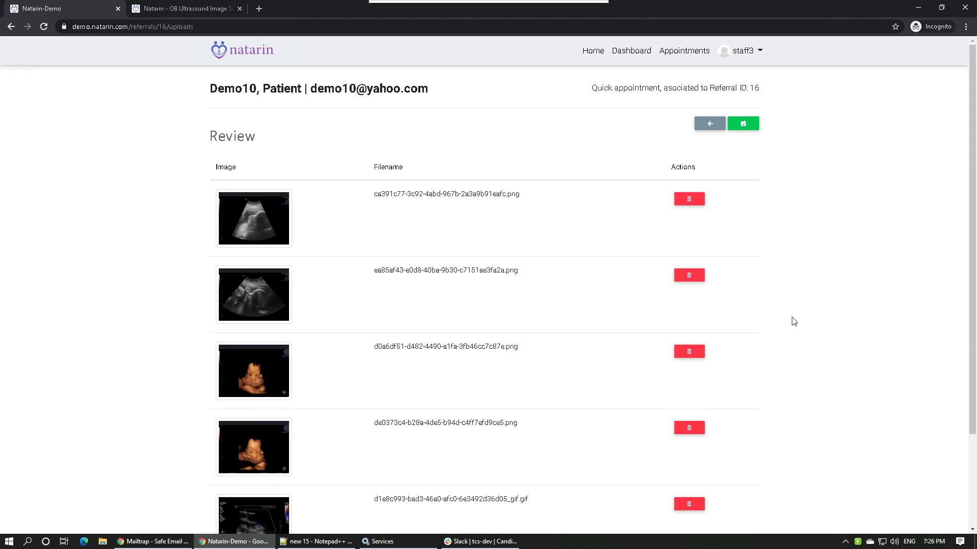
Reload the patient dashboard to confirm the appointment still shows Scheduled.
left_click(580, 11)
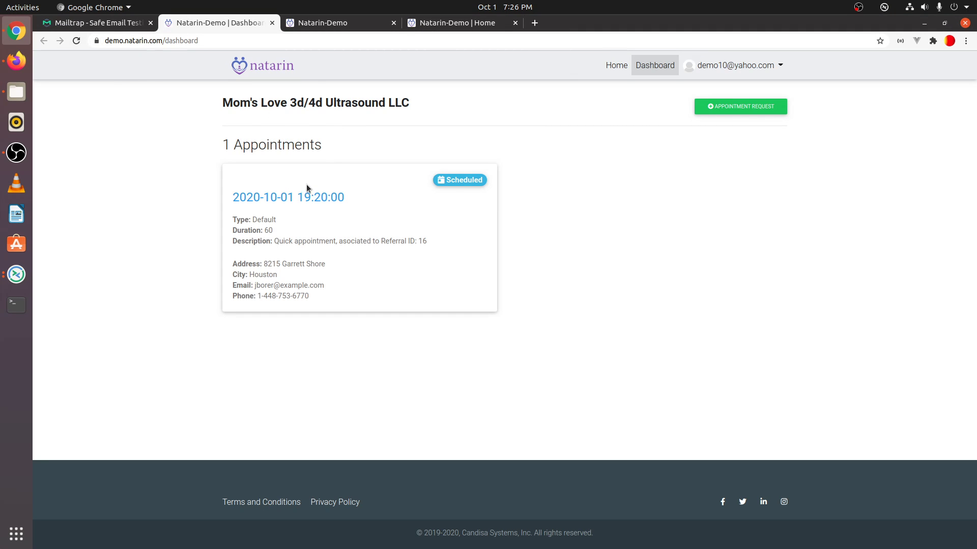
left_click(78, 44)
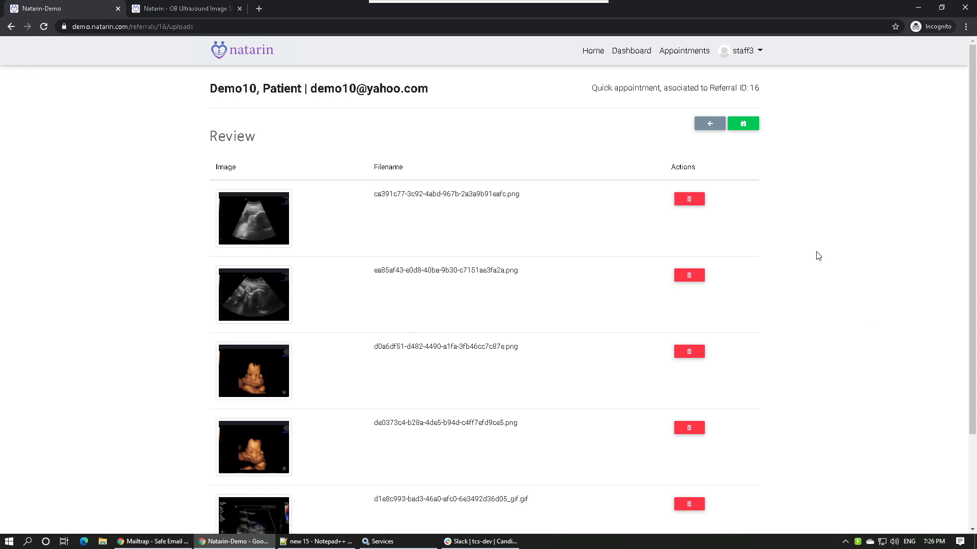
Save Referral 16's reviewed uploads and confirm 'Yes, complete it!' to mark the appointment Completed.
left_click(743, 124)
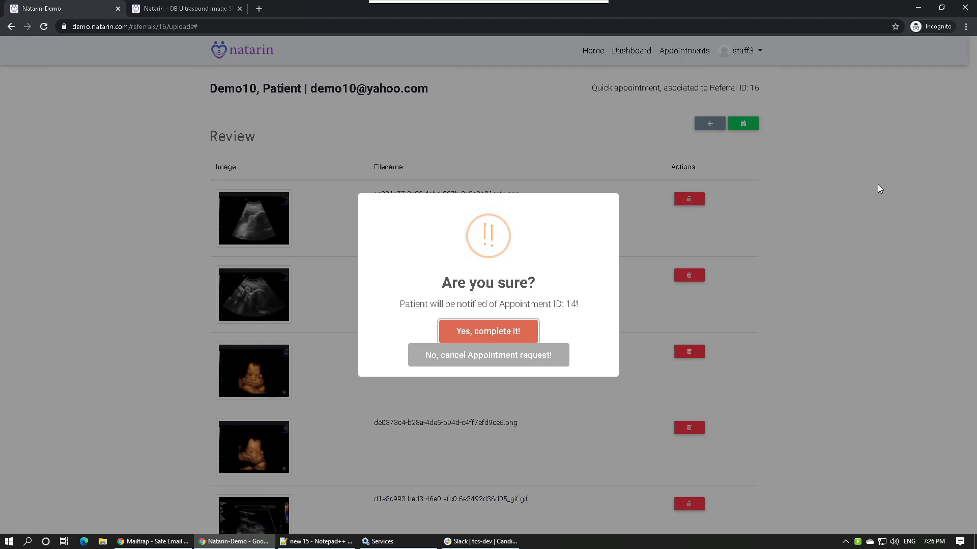
left_click(524, 326)
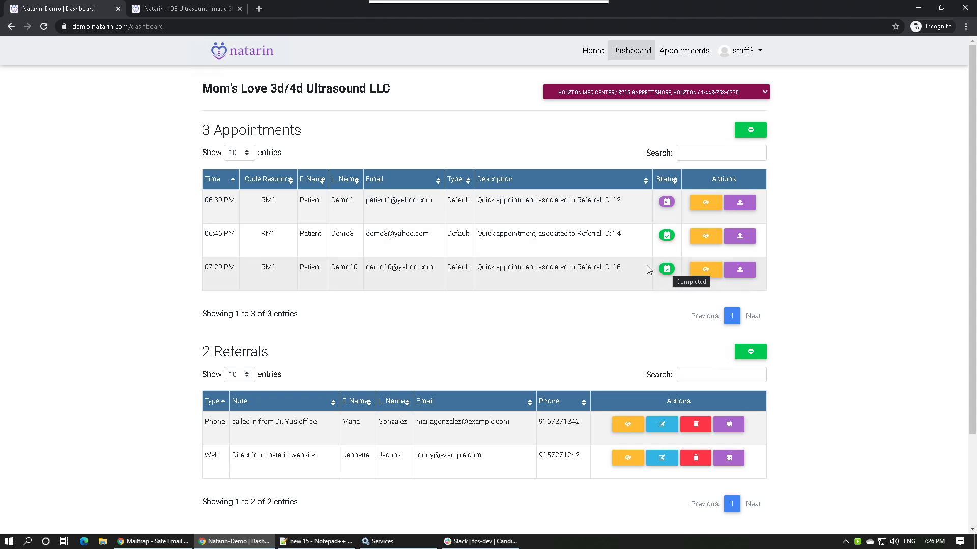
Reload the patient dashboard showing Completed and view the appointment's five ultrasound images.
left_click(586, 8)
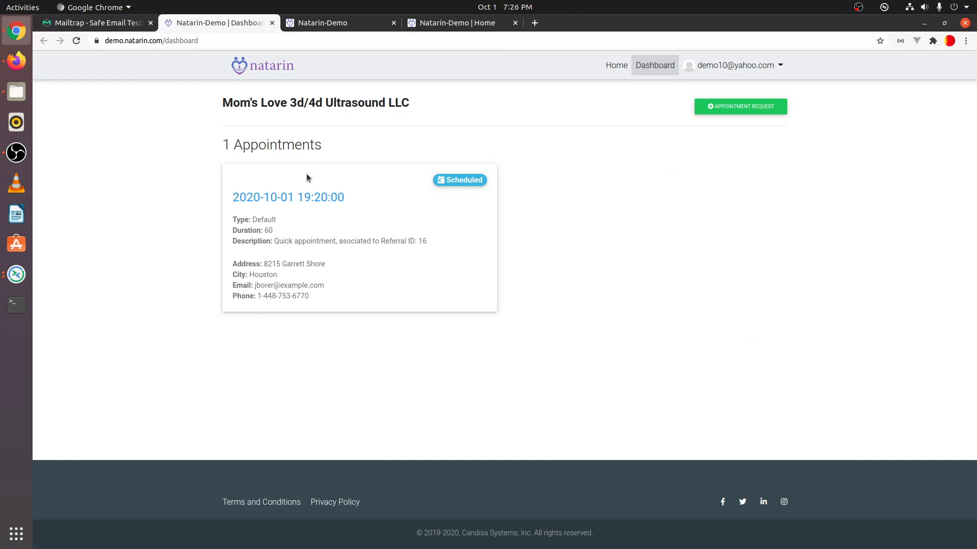
left_click(76, 41)
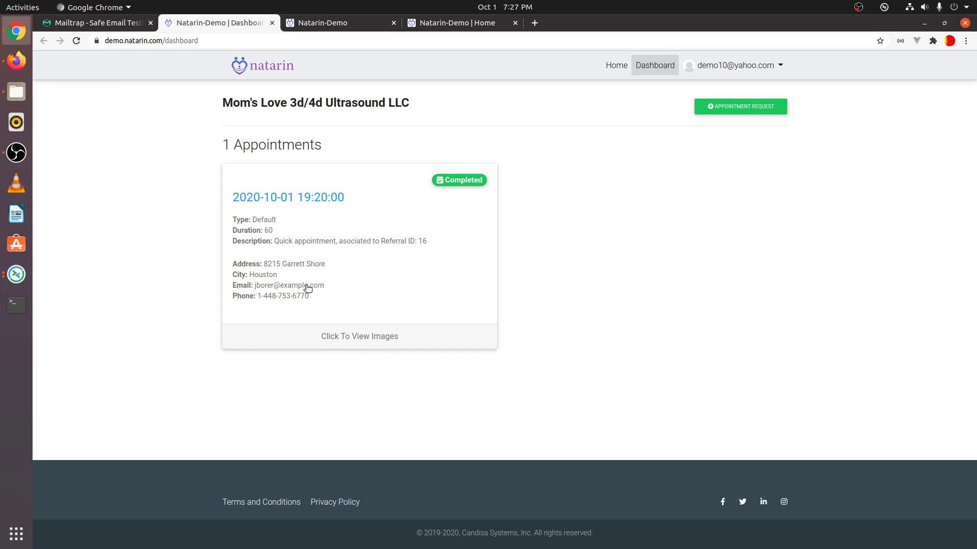
left_click(346, 283)
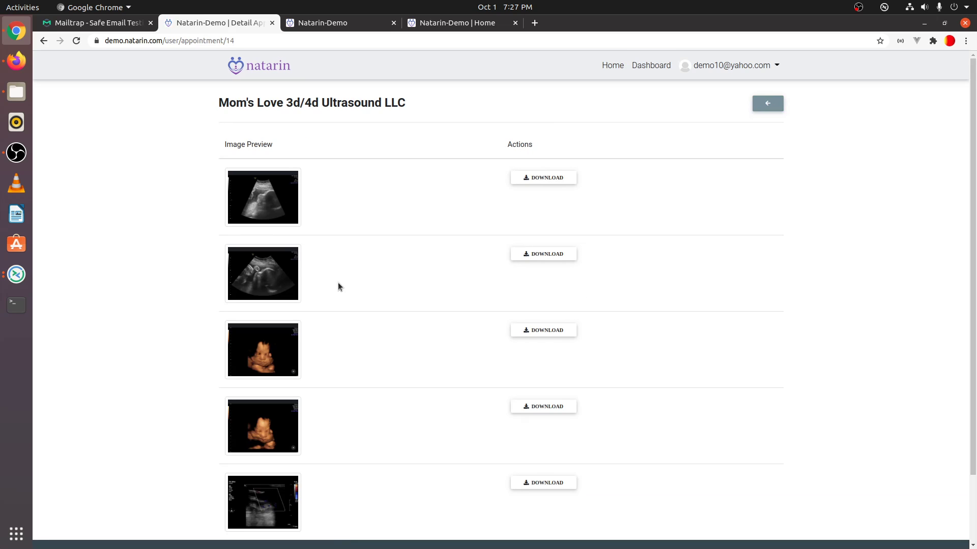
scroll(229, 299, "down", 2)
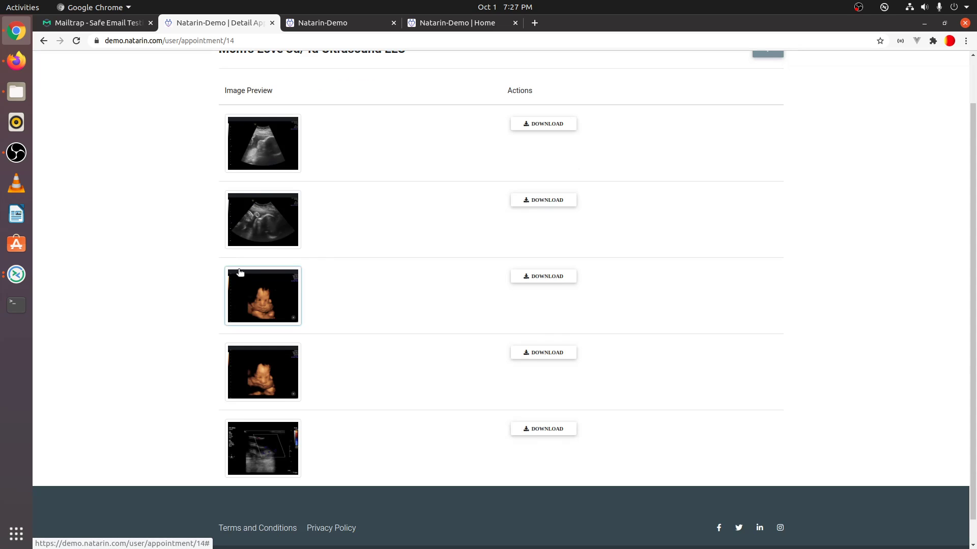
left_click(271, 442)
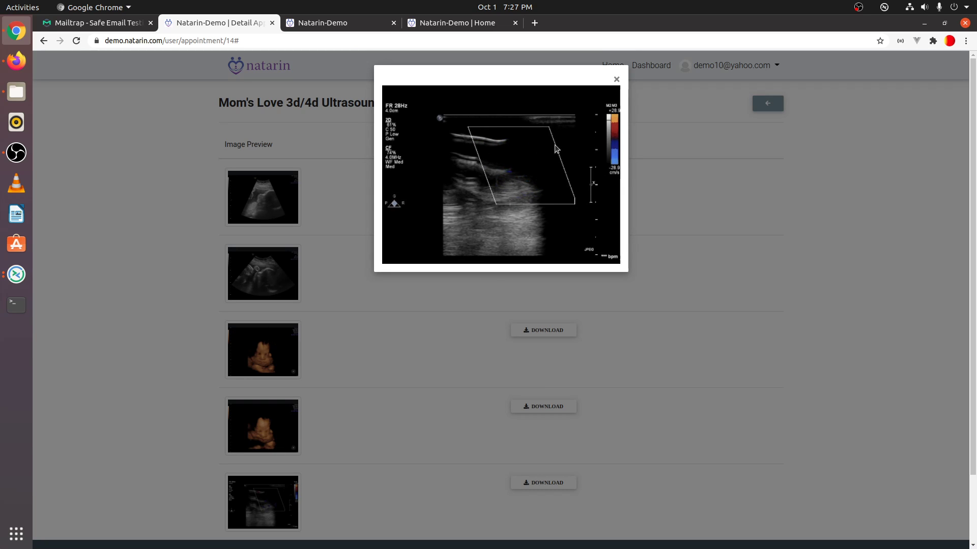
left_click(616, 80)
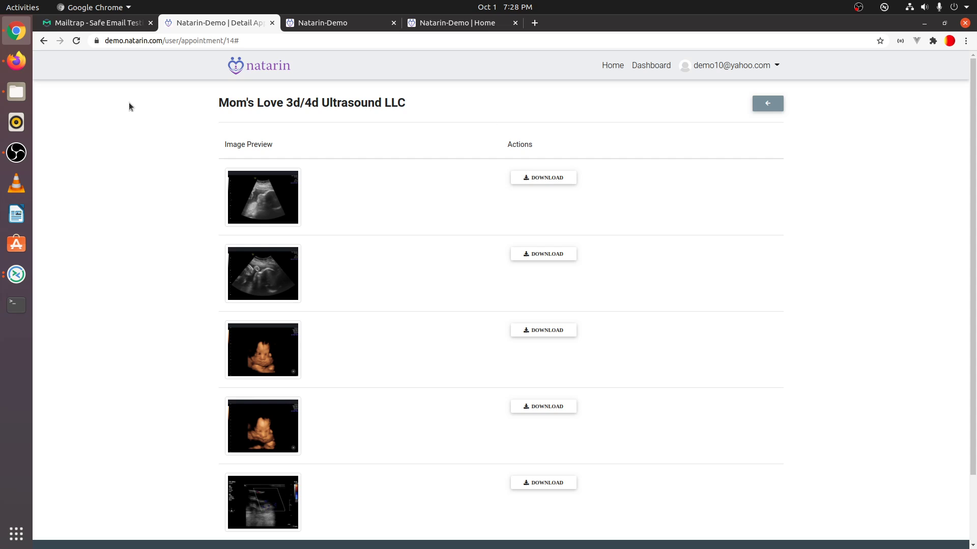
In the mobile-view Firefox window, go to Login and enter the patient's e-mail and password.
left_click(16, 60)
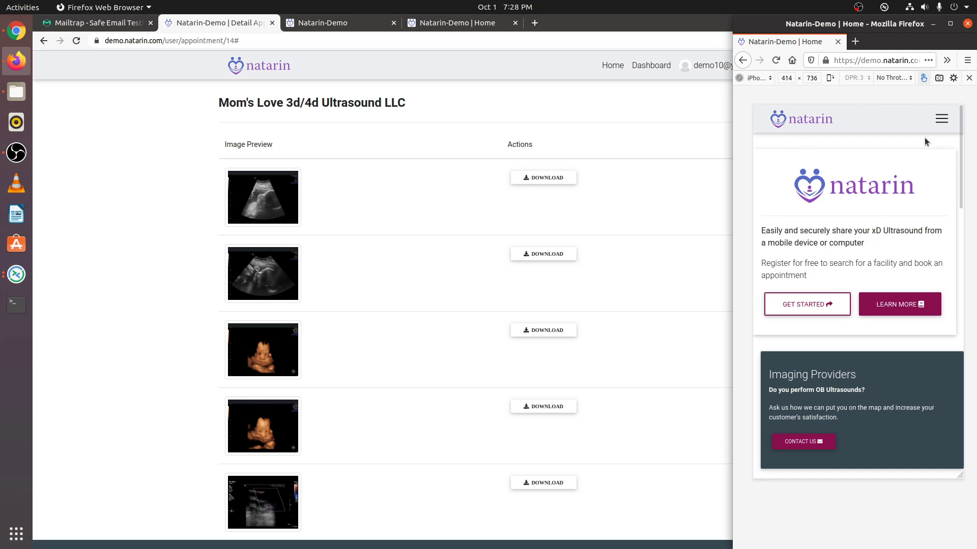
left_click(941, 119)
left_click(837, 187)
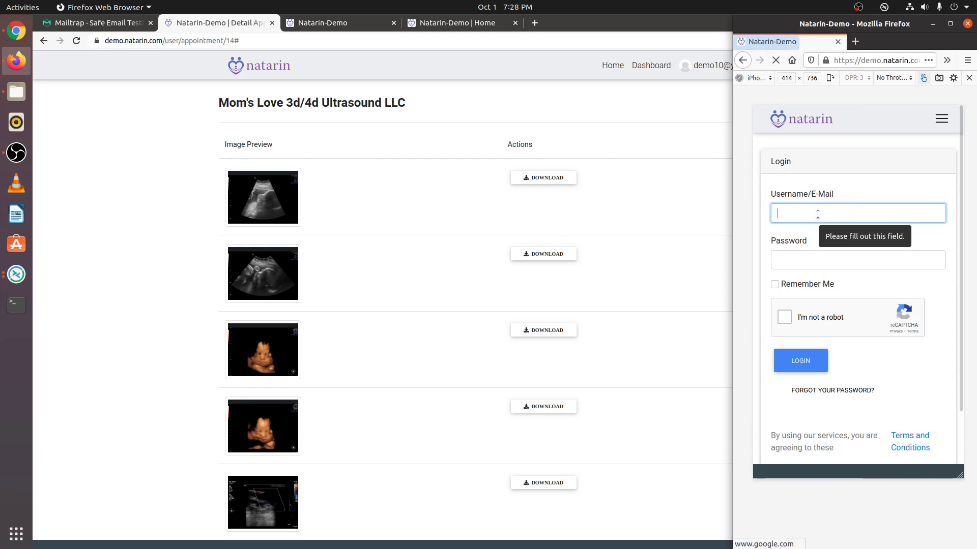
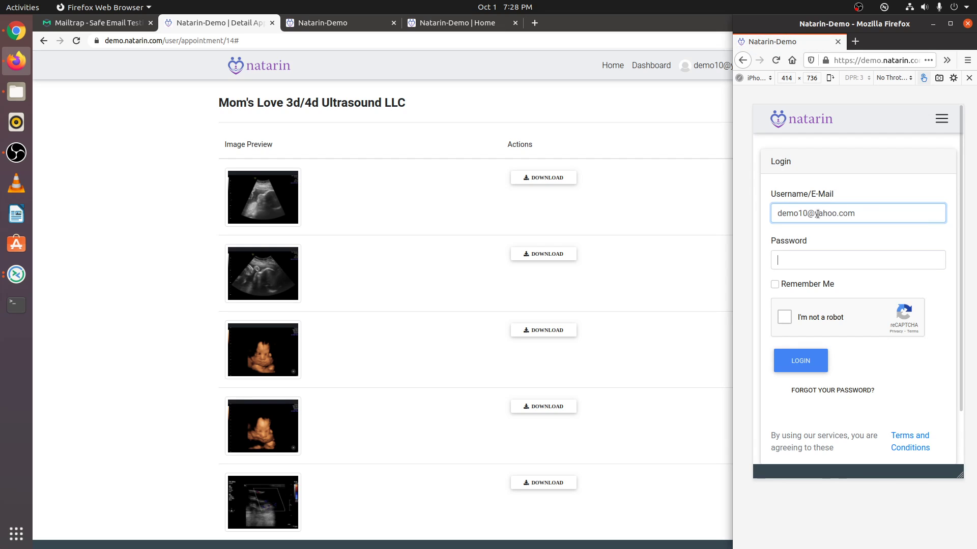
key("Tab")
type("demo")
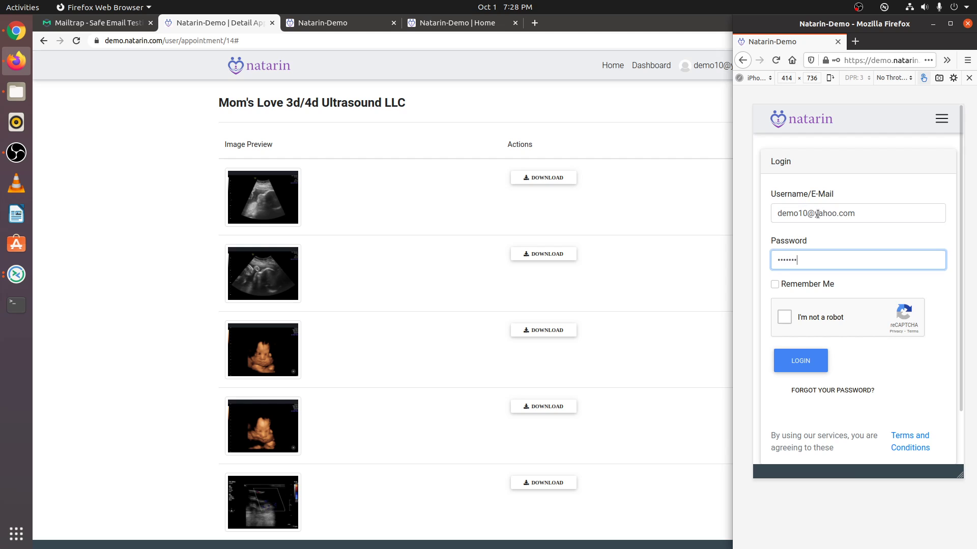
Pass the reCAPTCHA car and traffic-light challenges and log in as the patient.
left_click(784, 317)
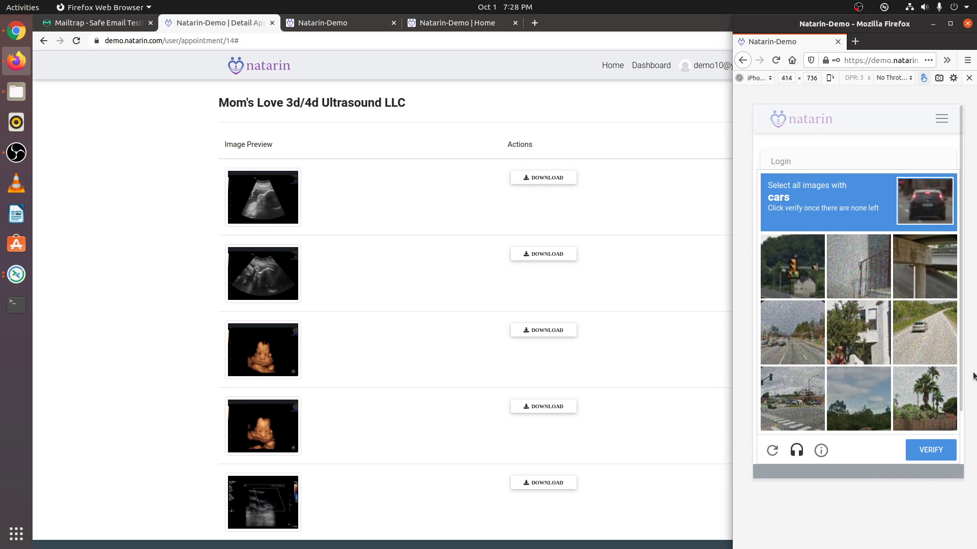
left_click(924, 323)
left_click(792, 332)
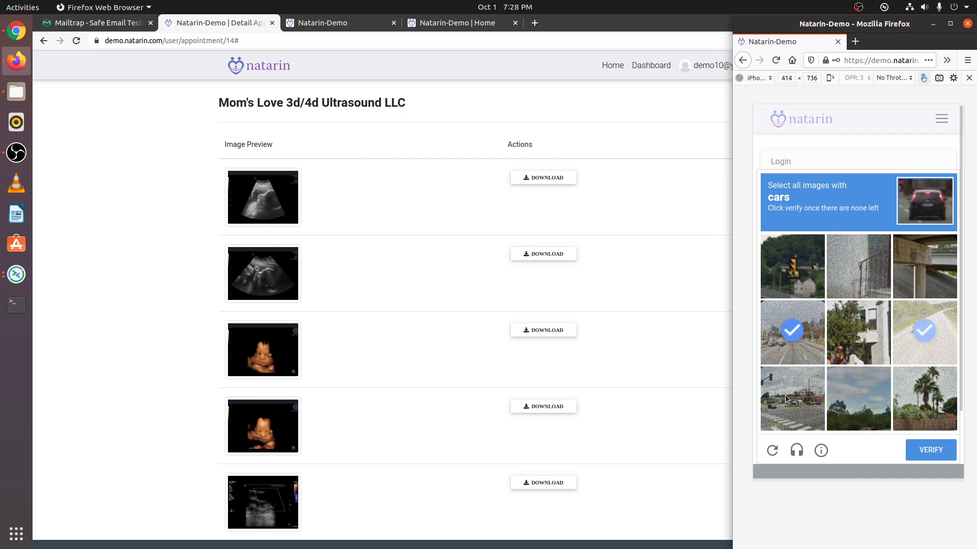
left_click(792, 396)
left_click(922, 445)
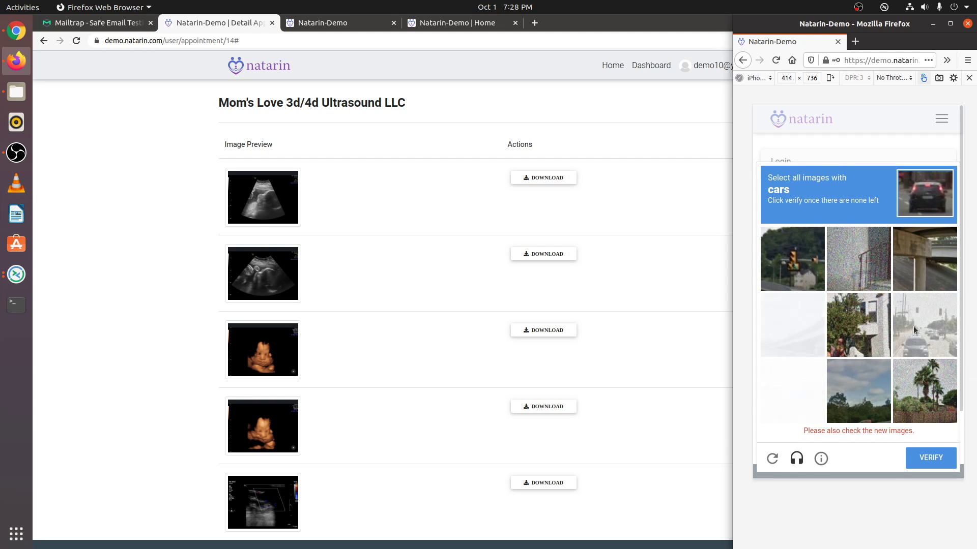
left_click(934, 336)
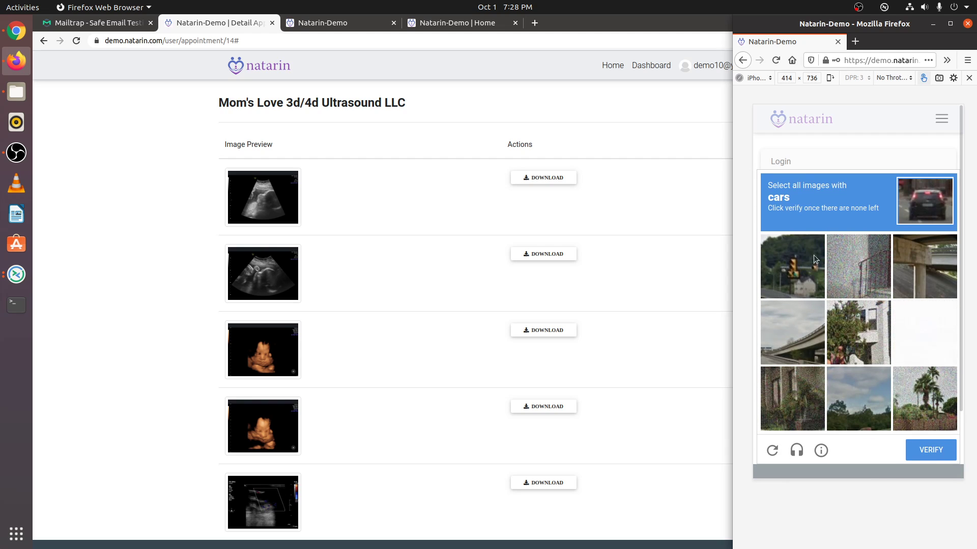
left_click(940, 447)
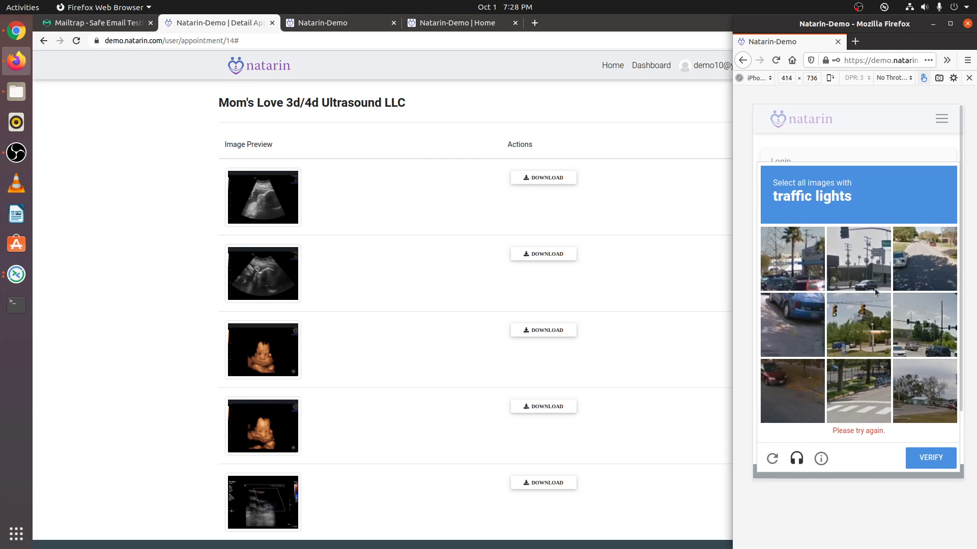
left_click(872, 275)
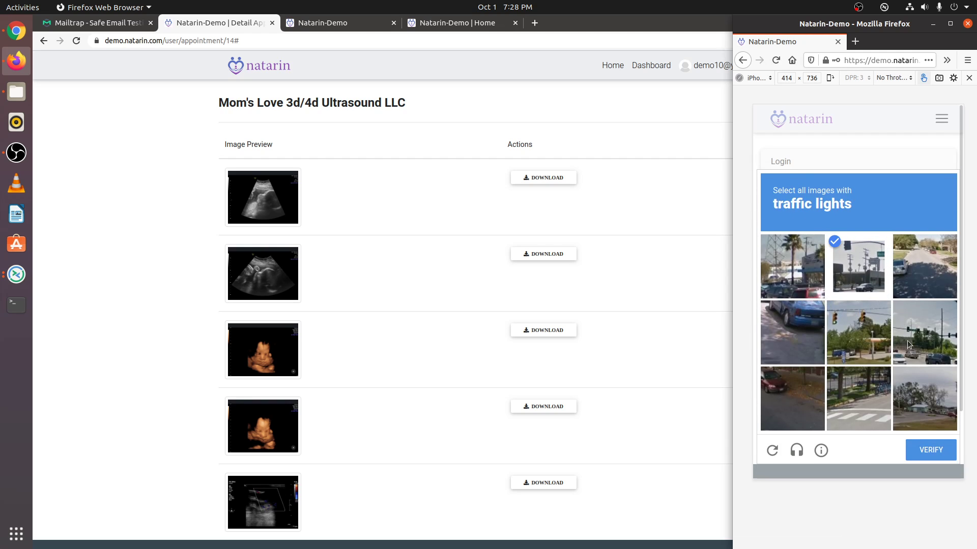
left_click(861, 337)
left_click(918, 338)
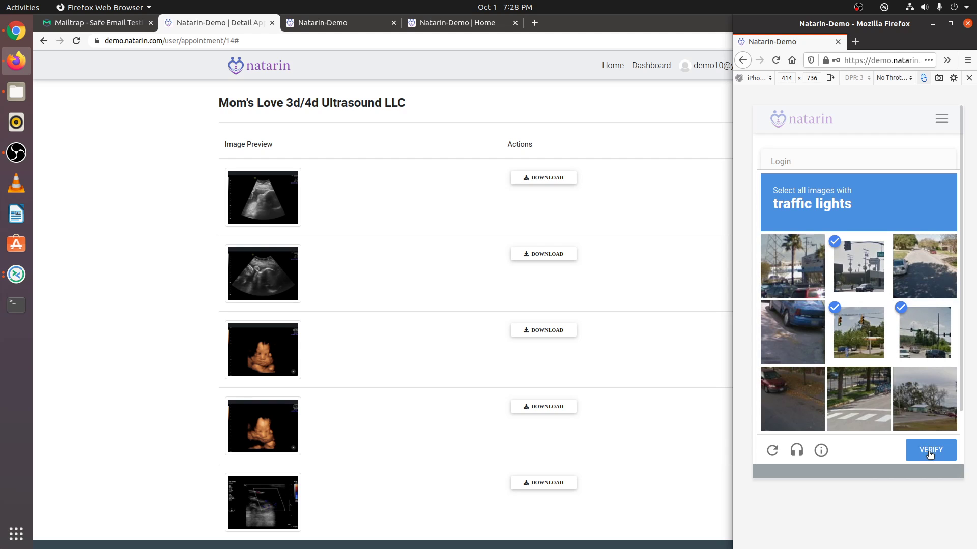
left_click(929, 456)
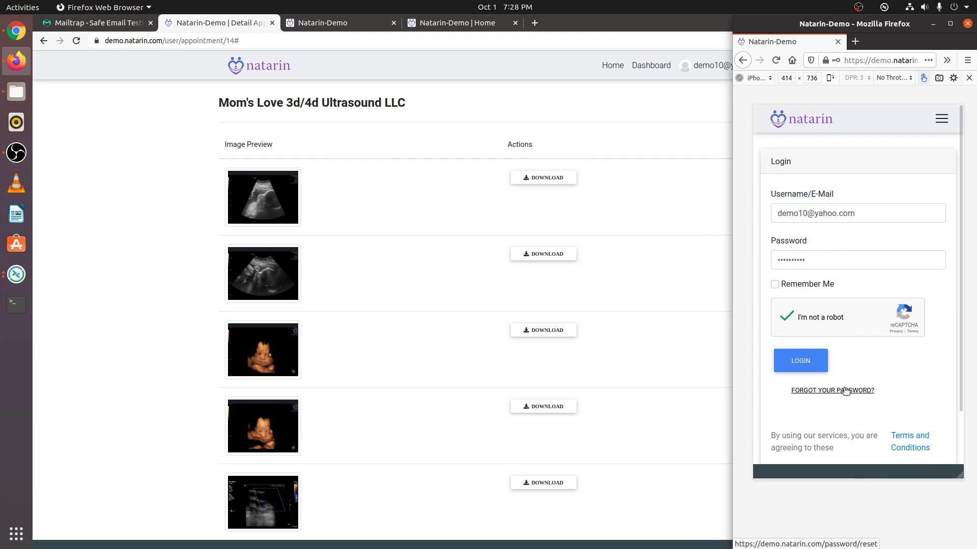
left_click(802, 365)
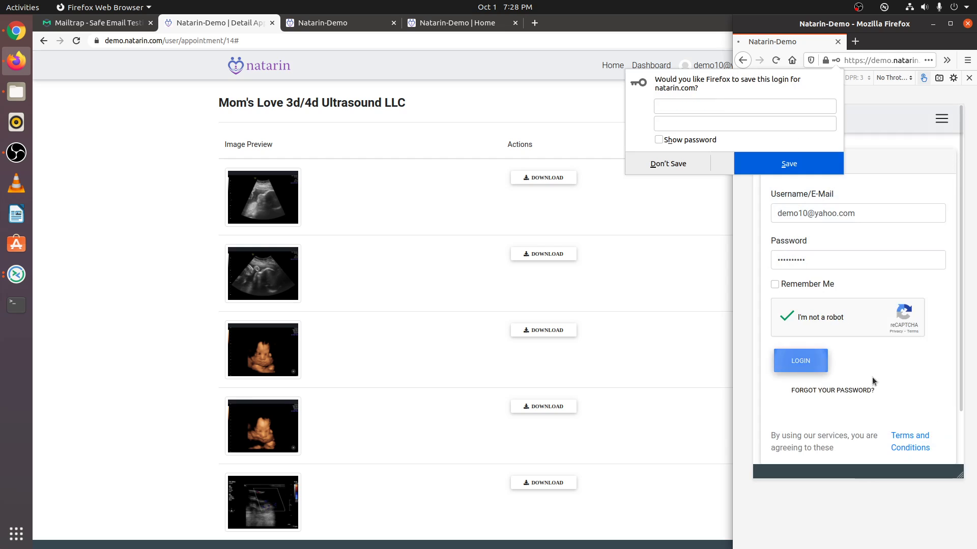
Save the login in Firefox and open the completed appointment's ultrasound images on mobile.
left_click(790, 169)
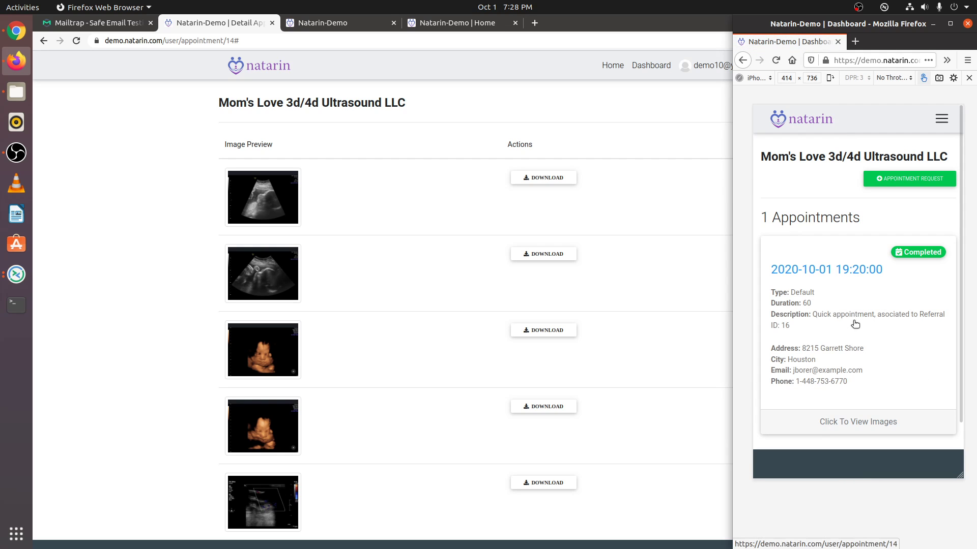
left_click(788, 254)
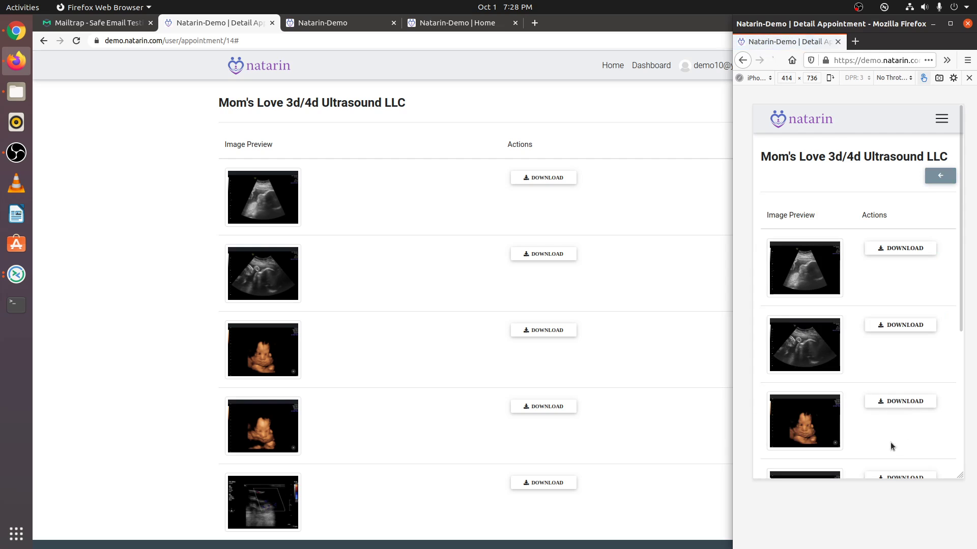